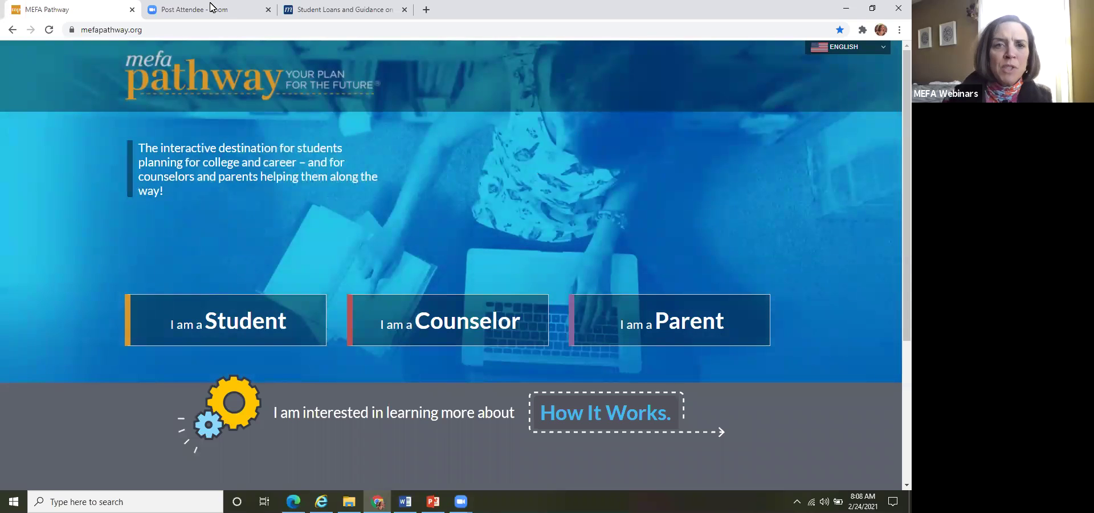
Open the MEFA Institute page from the counselor resources on mefa.org and review what the institute offers
click(319, 10)
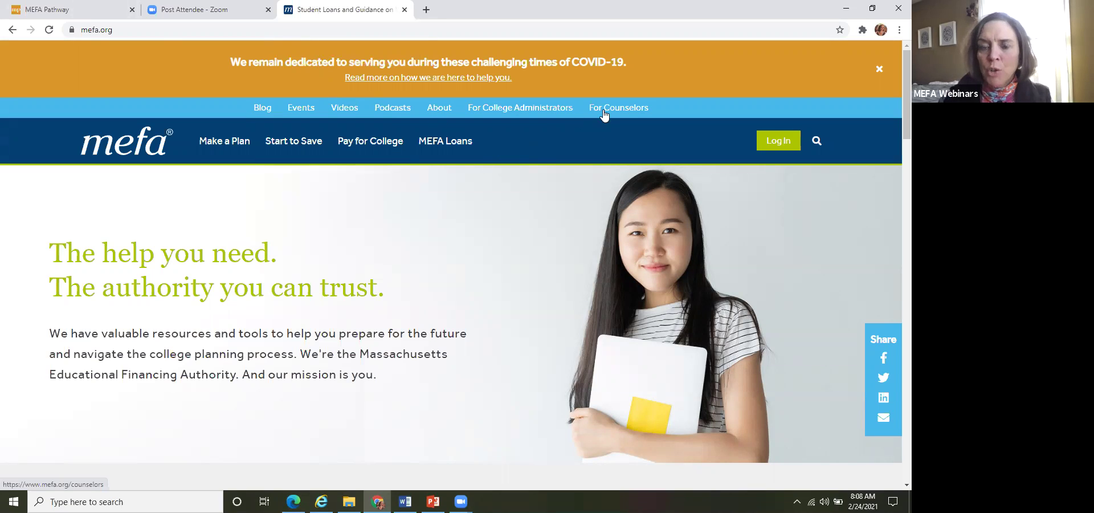
click(605, 114)
scroll(565, 114, down, 4)
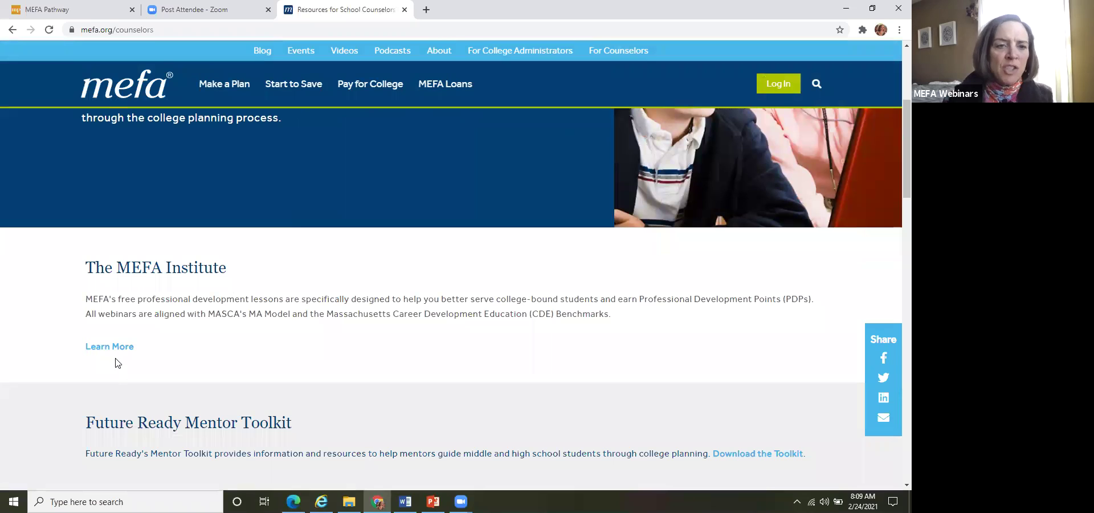
click(116, 349)
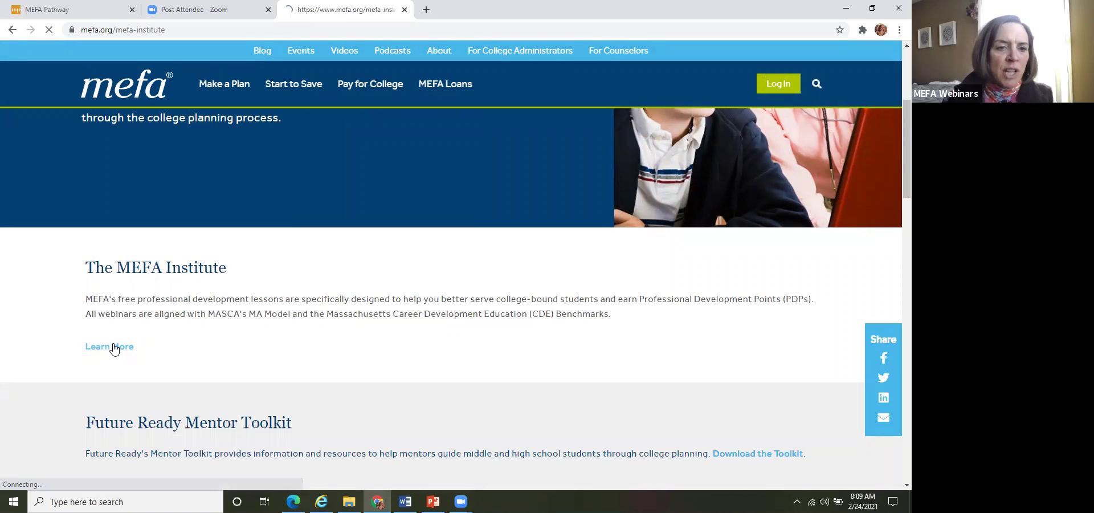
scroll(114, 349, down, 7)
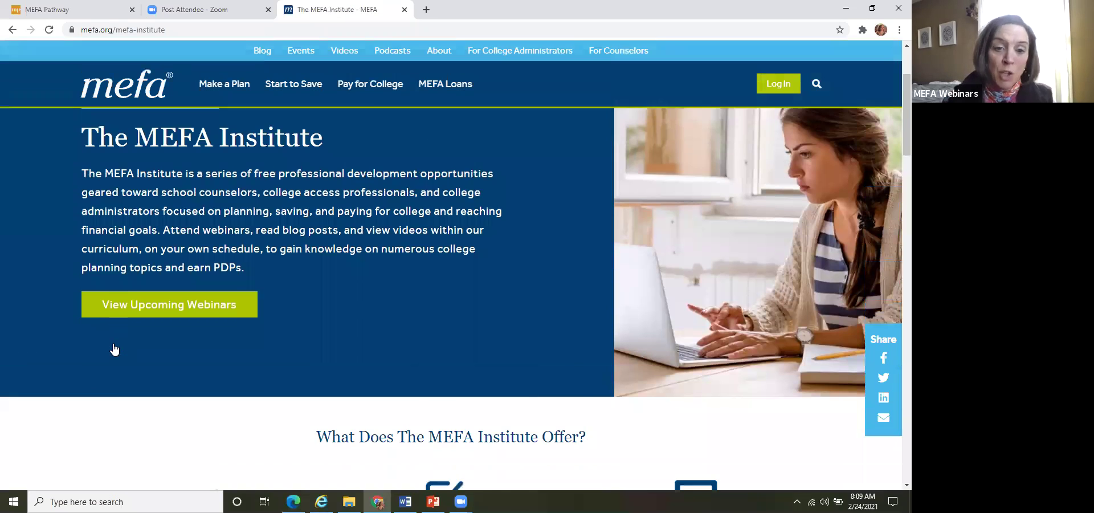
scroll(114, 348, down, 2)
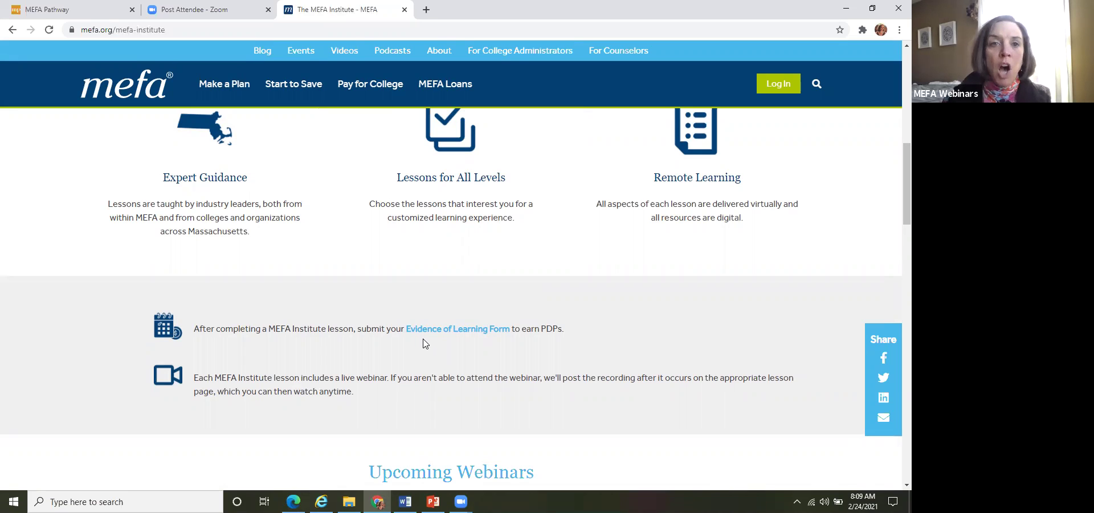
scroll(414, 342, up, 3)
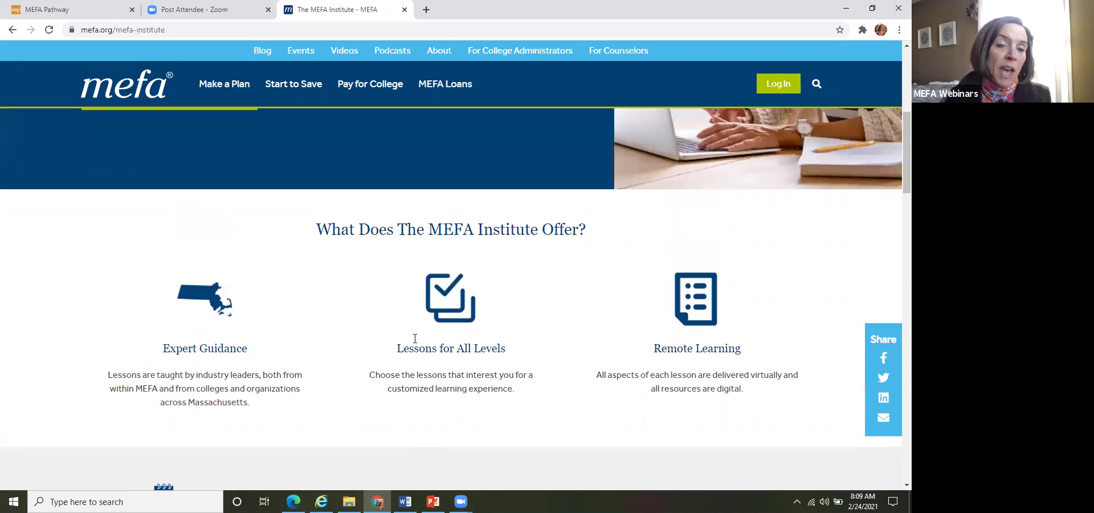
scroll(289, 147, up, 1)
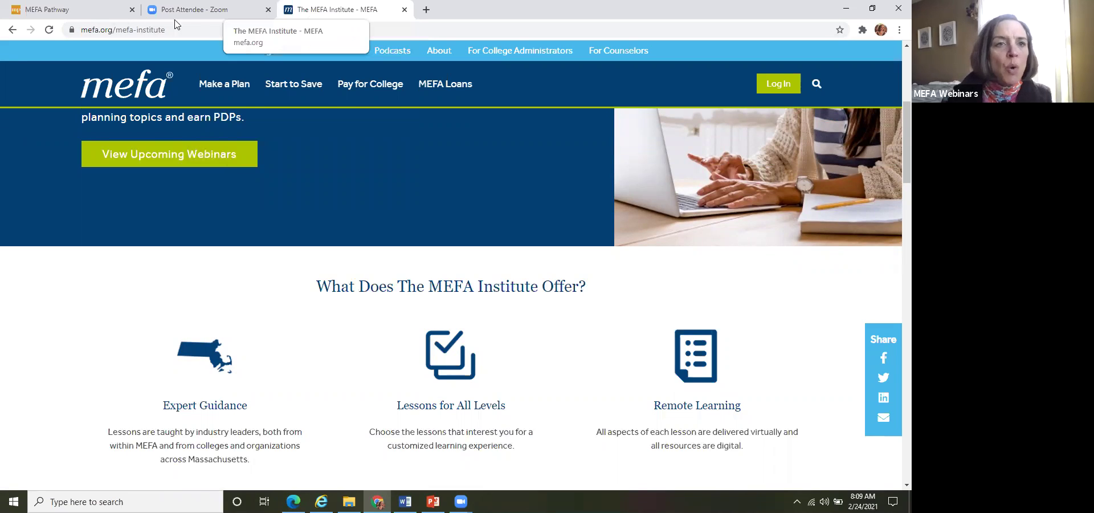
Return to the MEFA Pathway site and open the registration form for first-time student users
click(62, 9)
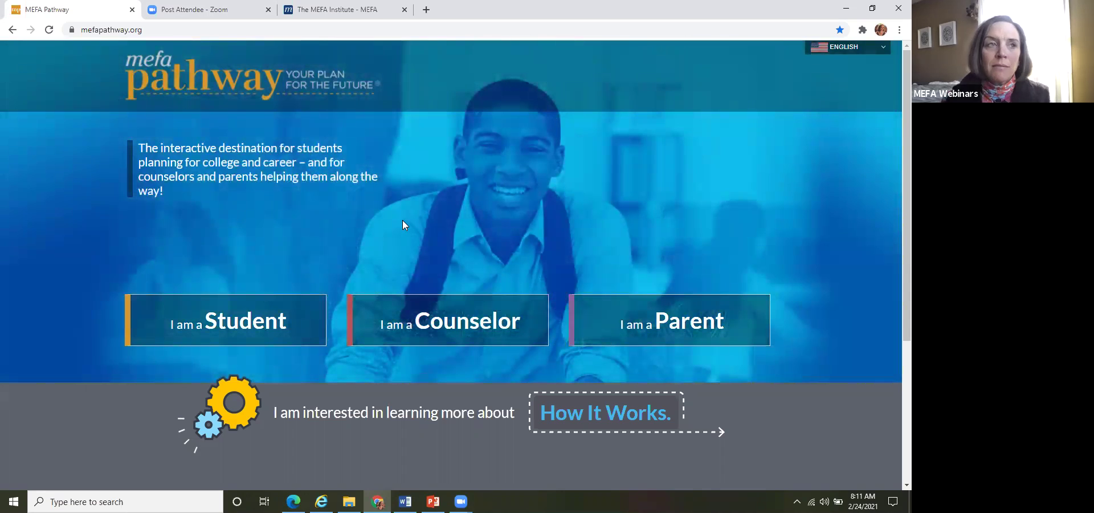
click(243, 327)
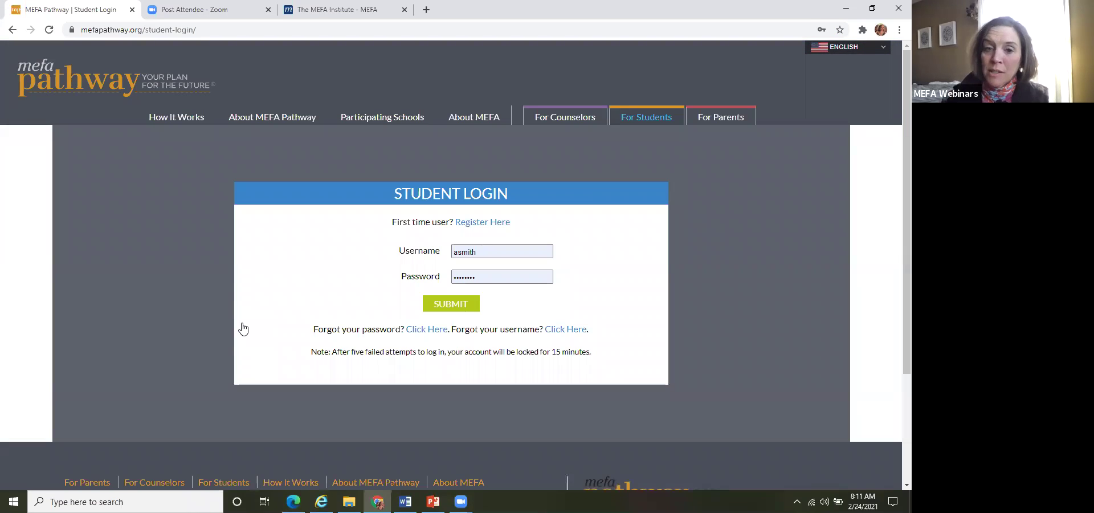
click(469, 224)
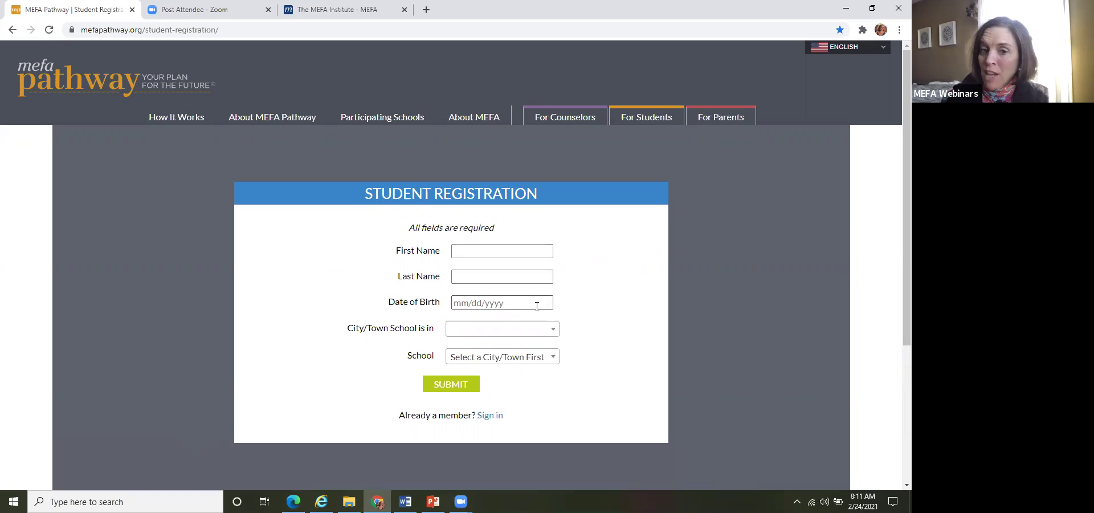
Set the school's city to Chelmsford in the student registration form and view the schools offered for it
click(533, 335)
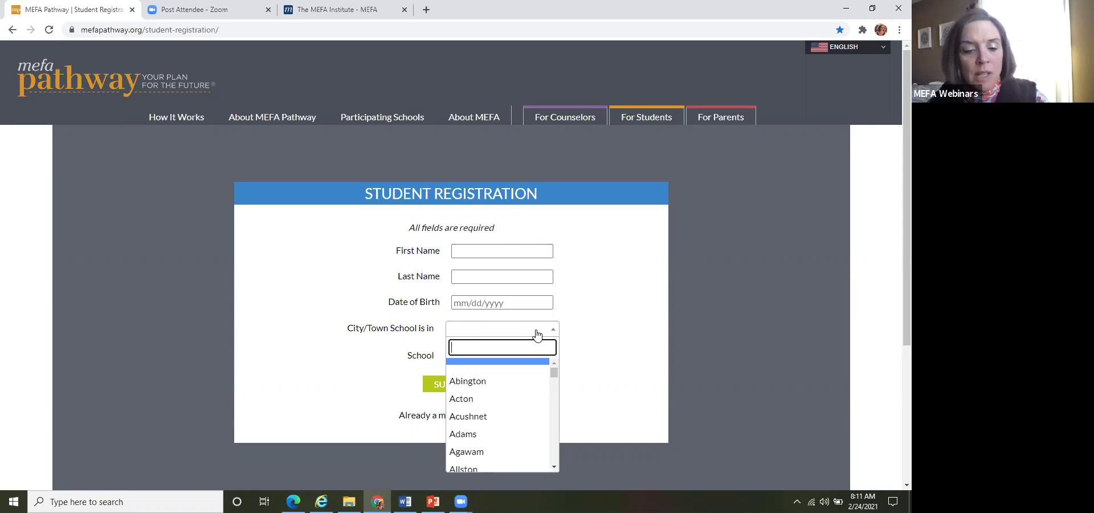
text(ch)
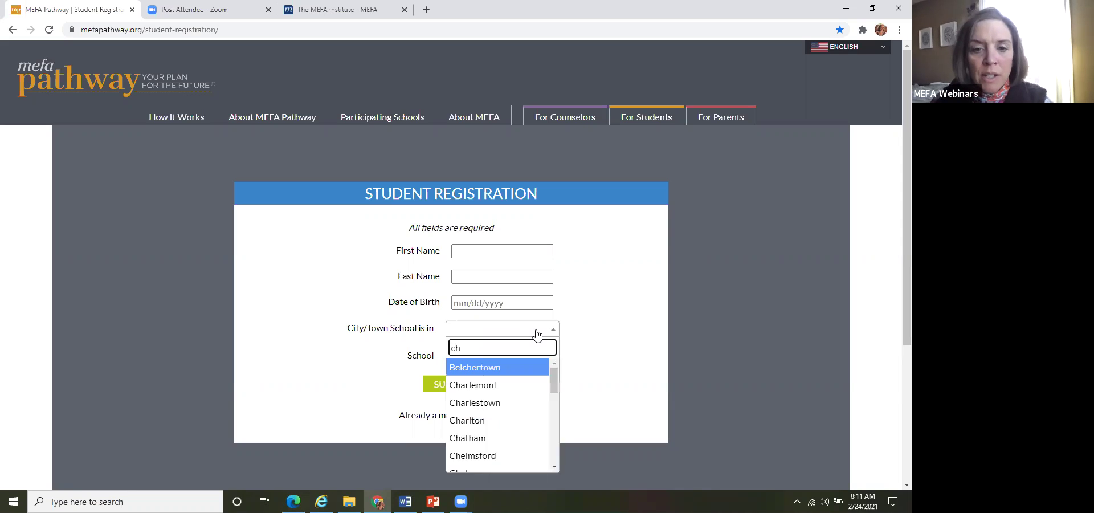
text(el)
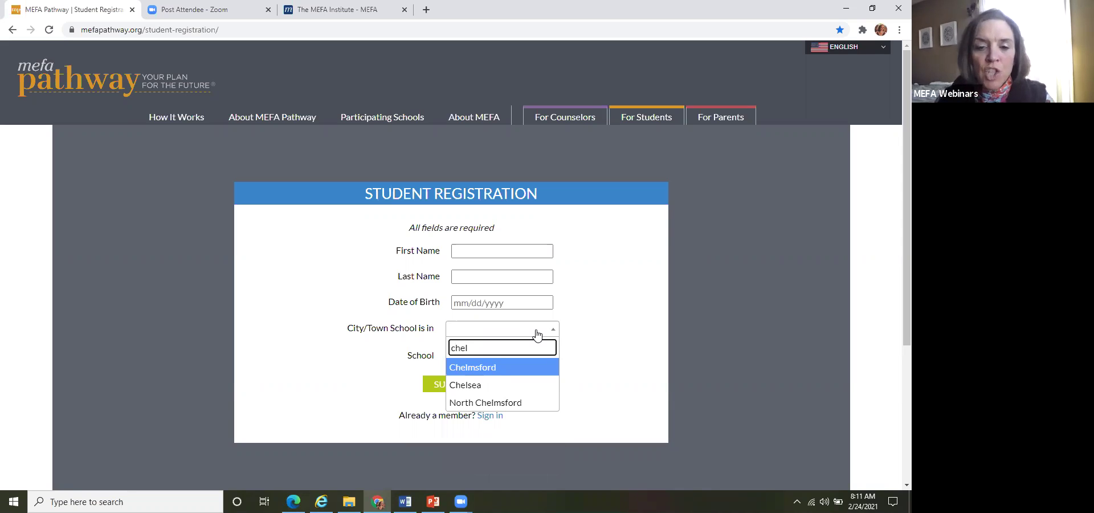
click(504, 369)
click(504, 370)
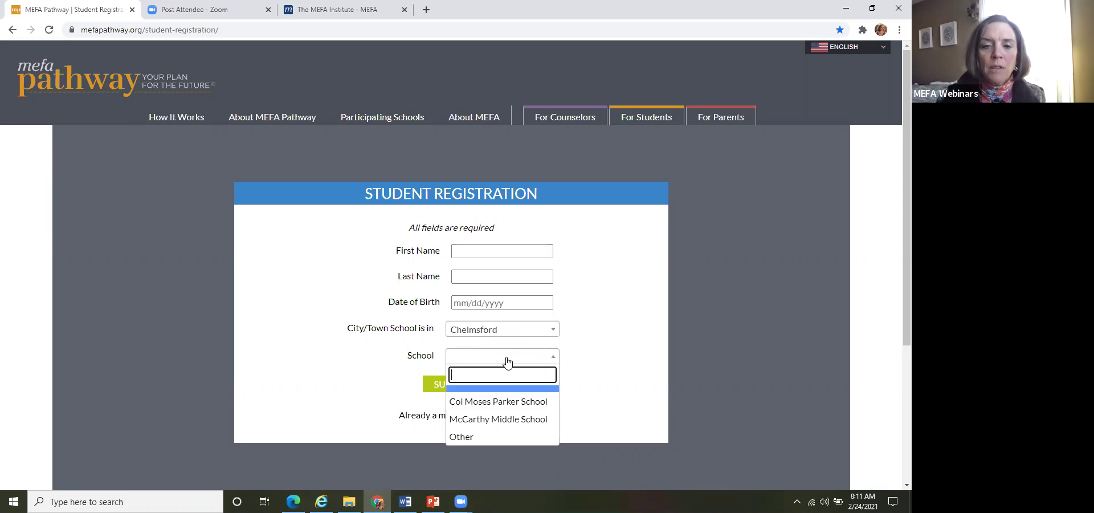
scroll(568, 375, down, 1)
scroll(515, 348, down, 1)
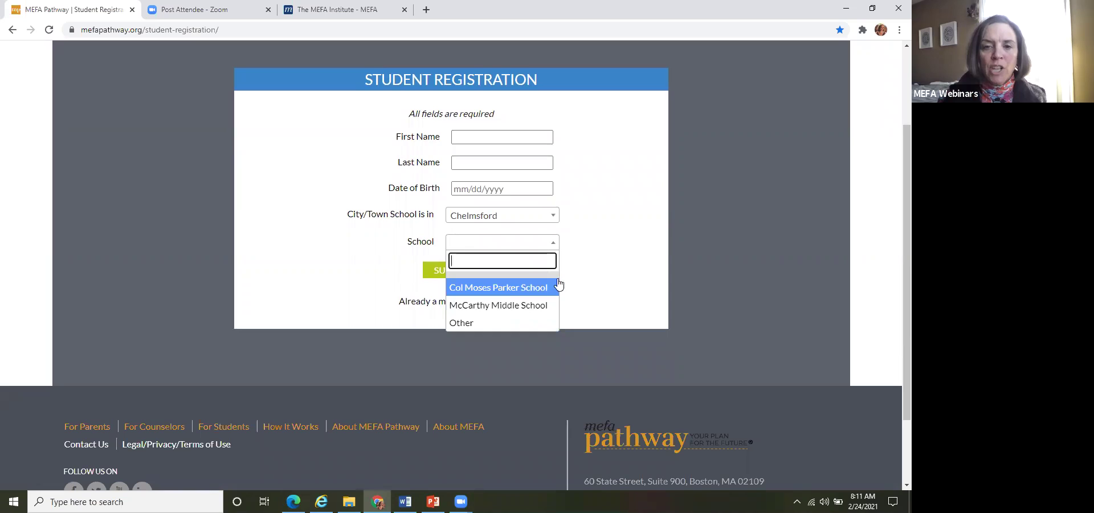
click(621, 257)
scroll(621, 257, up, 1)
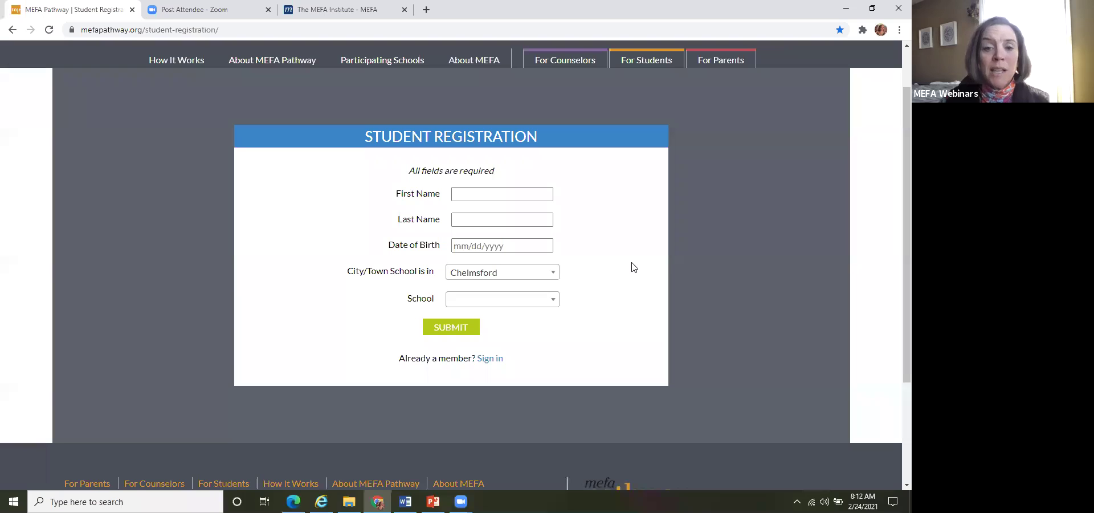
Return to the student login for existing members and sign in with the prefilled credentials
click(491, 360)
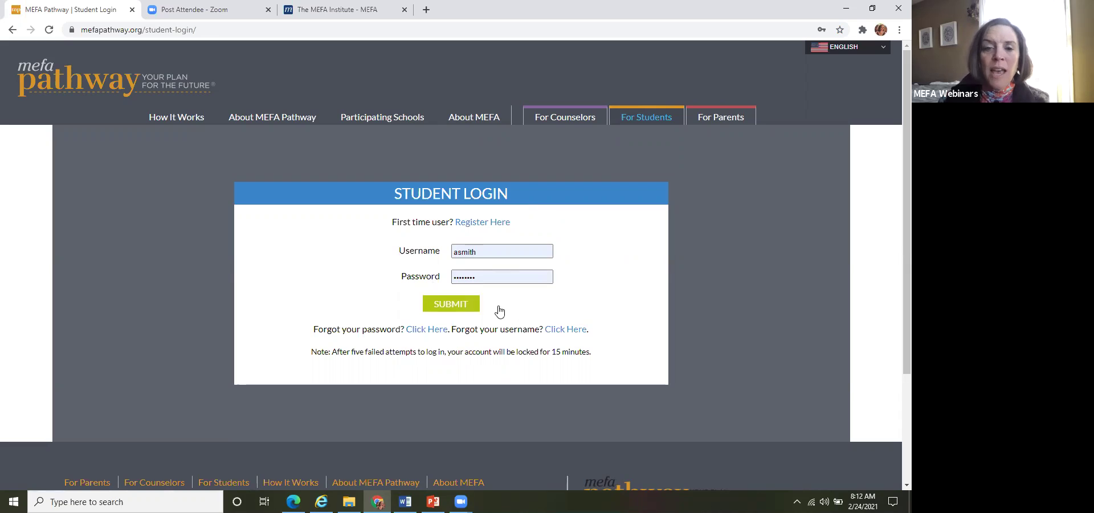
click(458, 306)
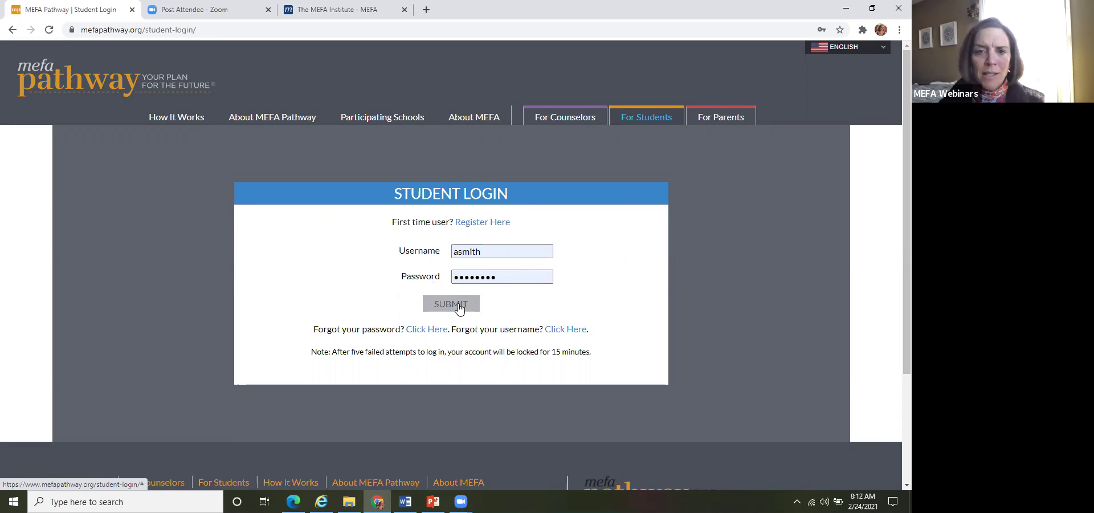
click(459, 308)
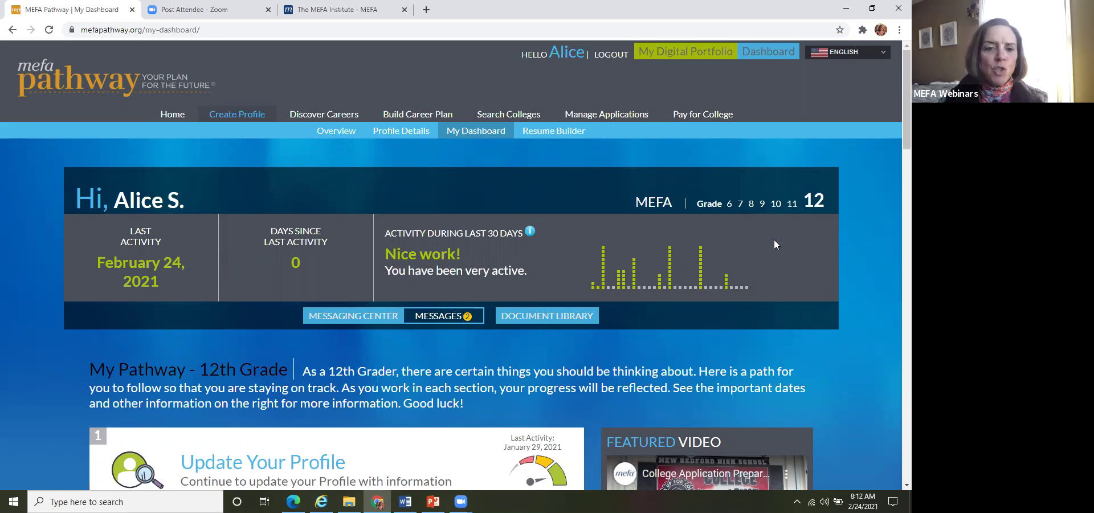
Review the 12th-grade pathway tasks on the student dashboard, from Update Your Profile through Update Application Decisions
scroll(774, 244, down, 1)
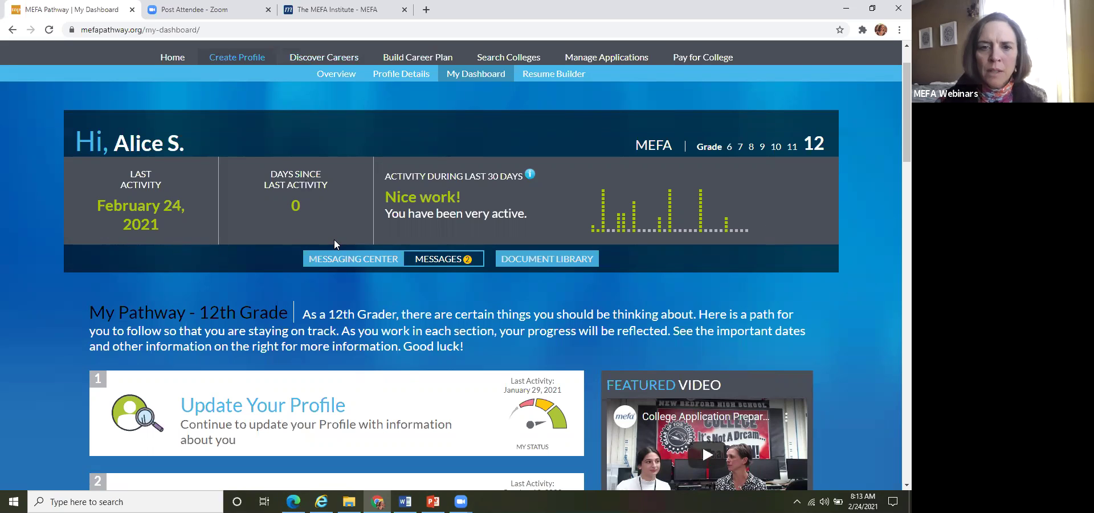
scroll(444, 243, down, 3)
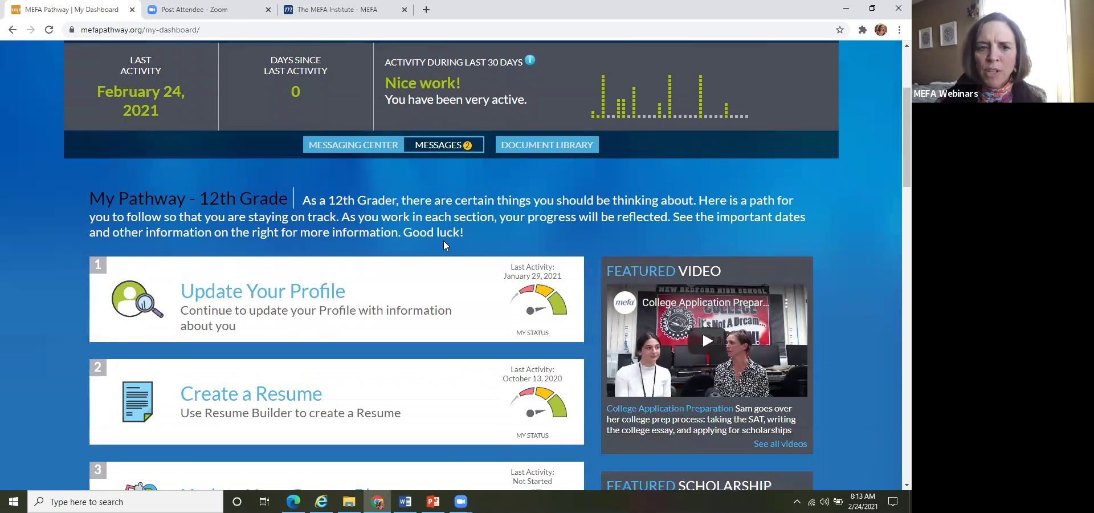
scroll(444, 241, down, 1)
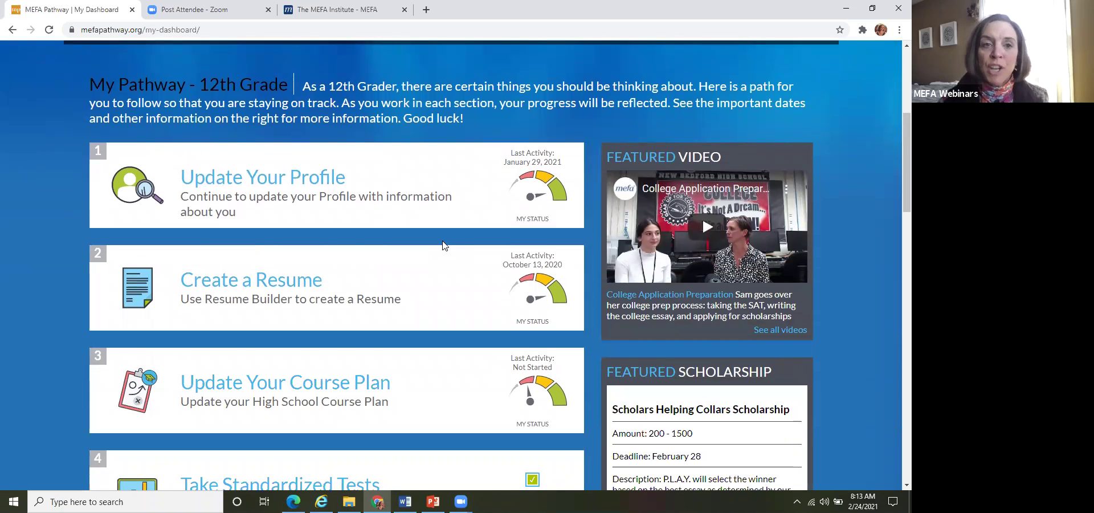
scroll(444, 246, down, 1)
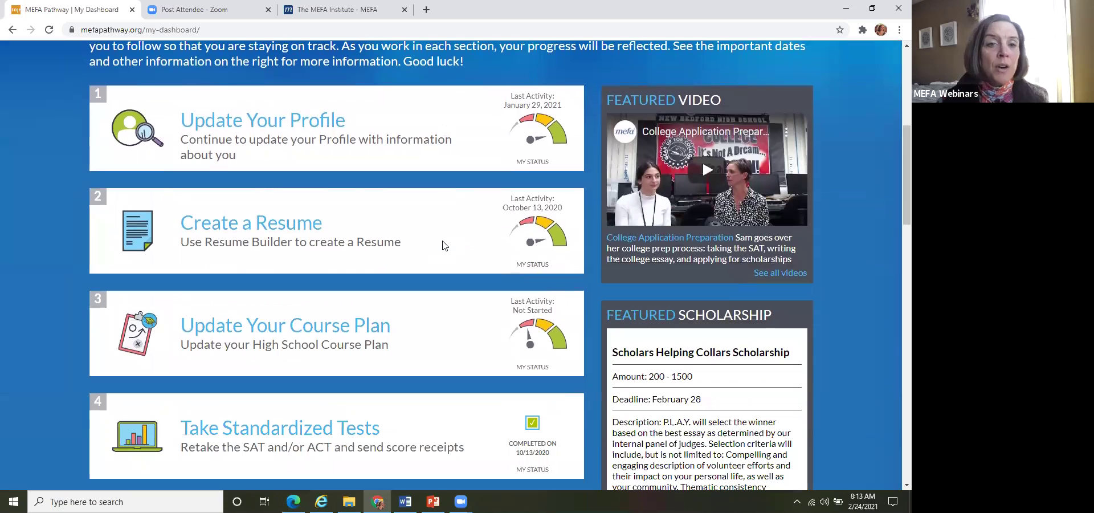
scroll(444, 246, down, 1)
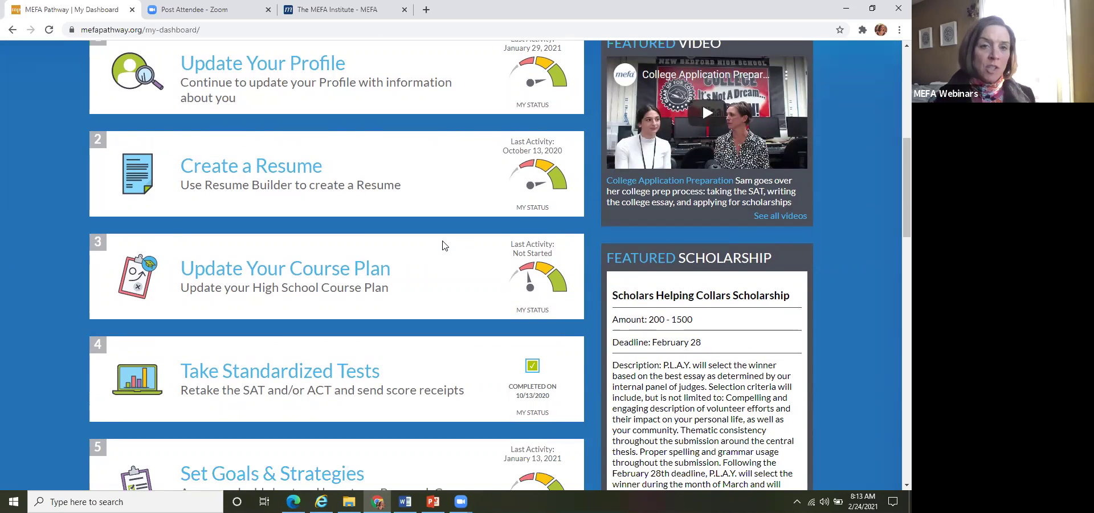
scroll(445, 245, down, 1)
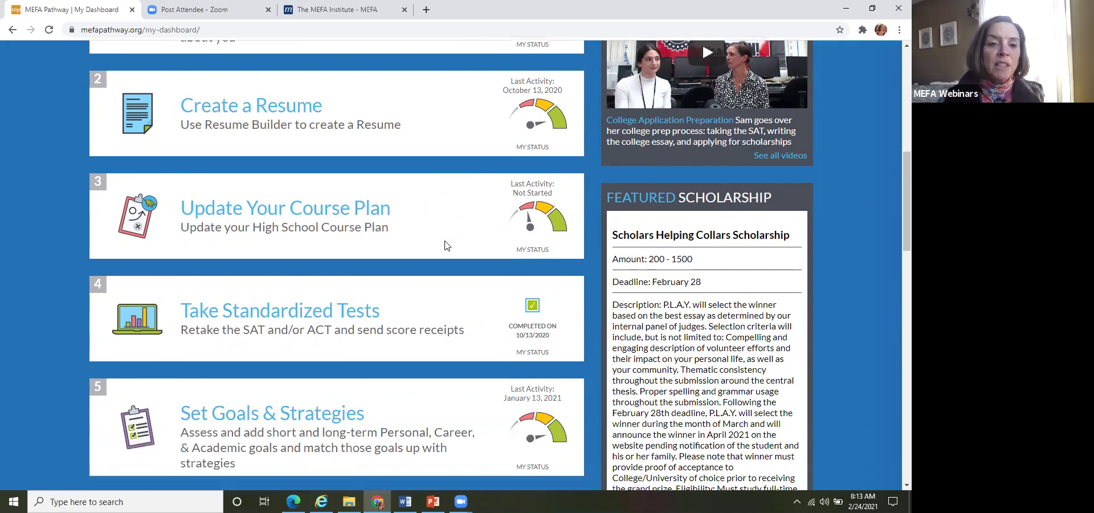
scroll(446, 246, down, 1)
scroll(446, 245, down, 1)
scroll(446, 246, down, 1)
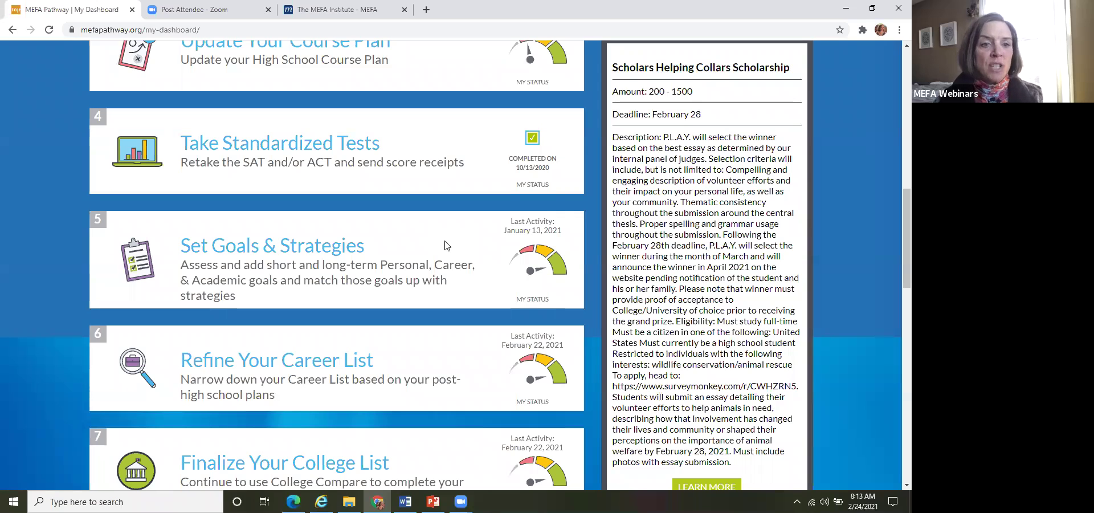
scroll(446, 245, down, 2)
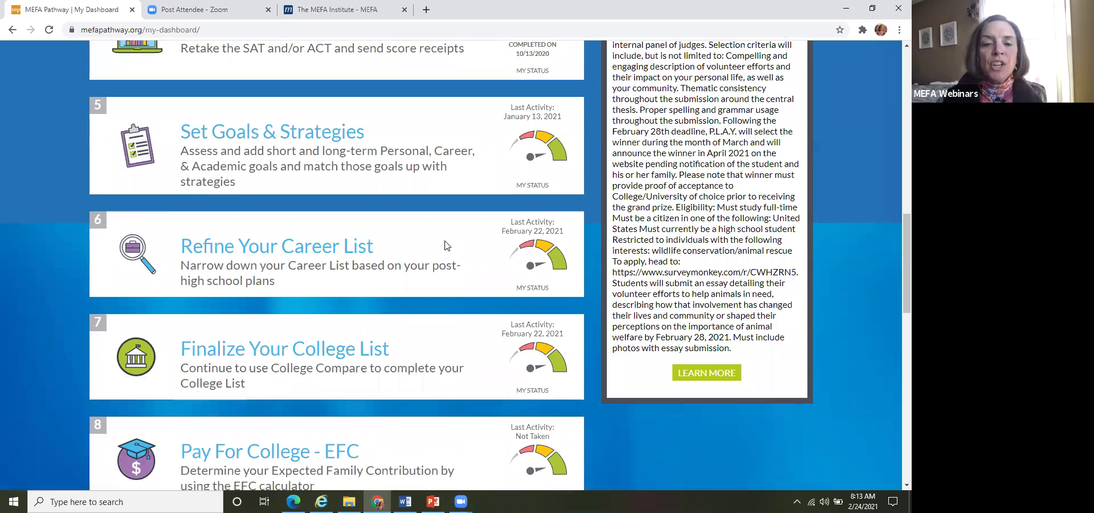
scroll(447, 245, down, 2)
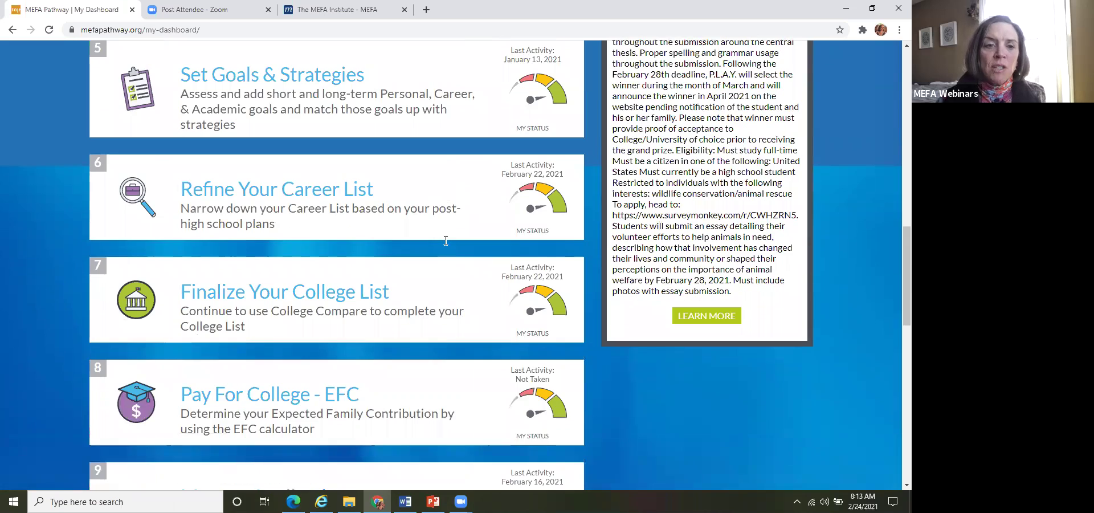
scroll(446, 245, down, 5)
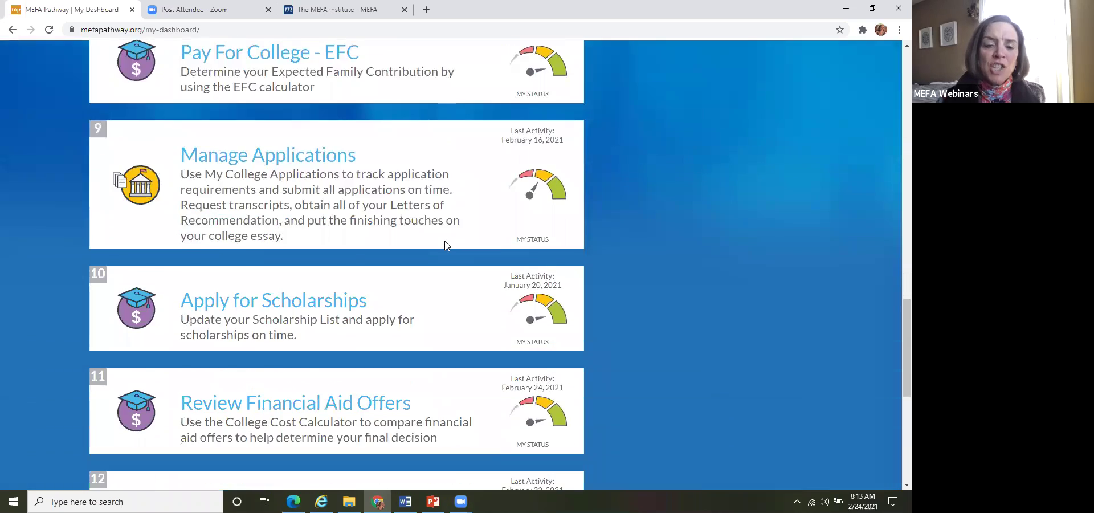
scroll(446, 245, down, 4)
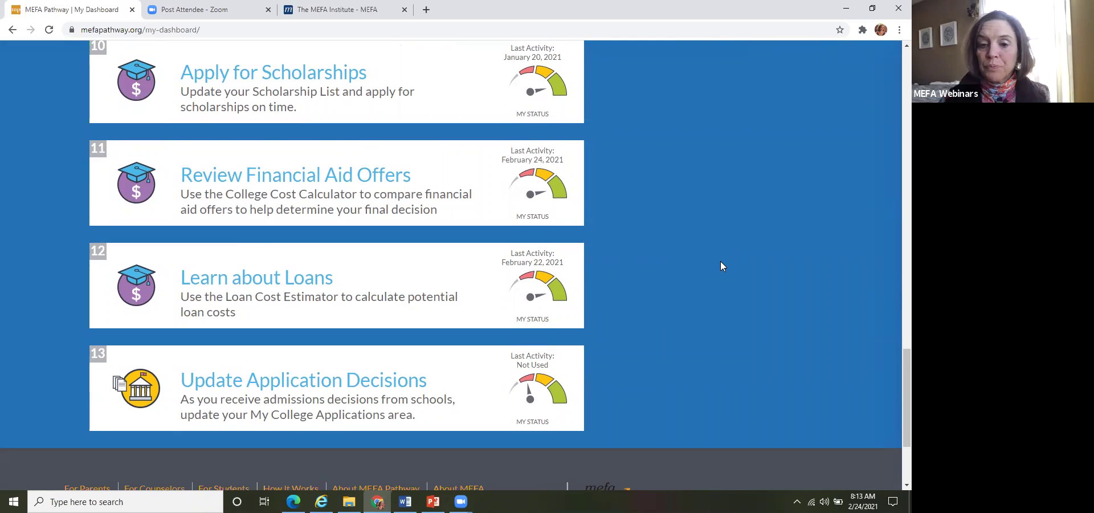
scroll(720, 266, up, 7)
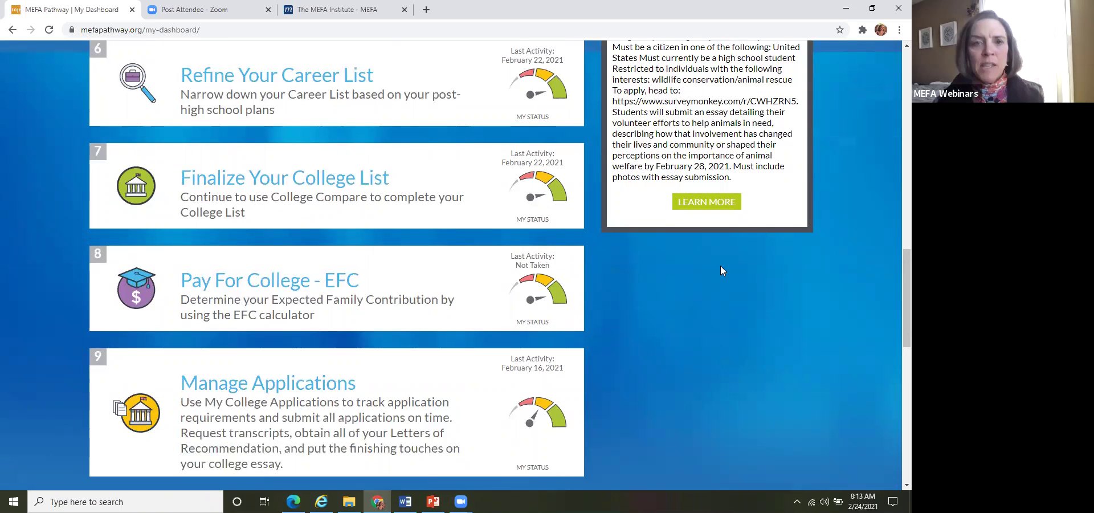
scroll(720, 265, up, 4)
scroll(721, 268, up, 10)
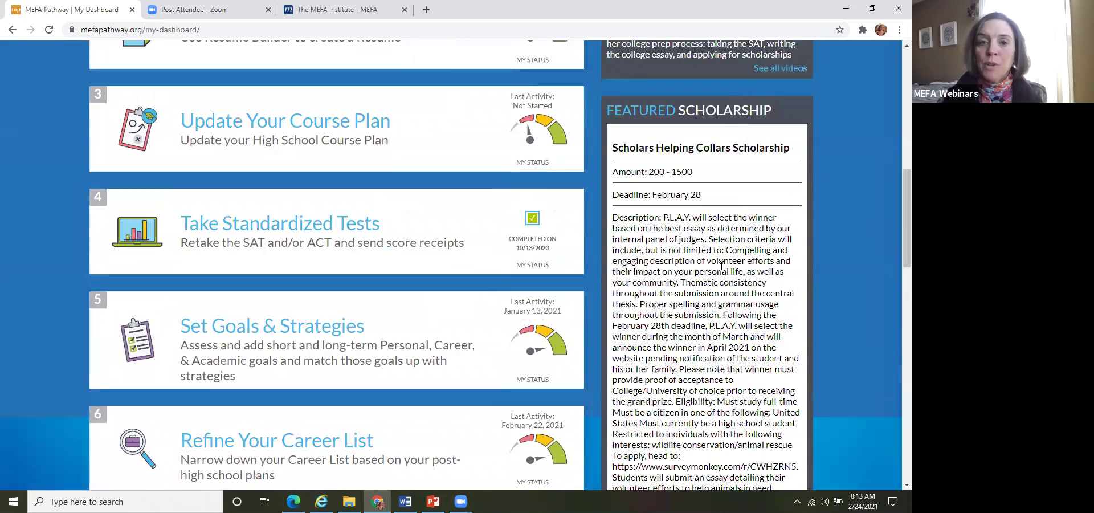
scroll(721, 266, up, 2)
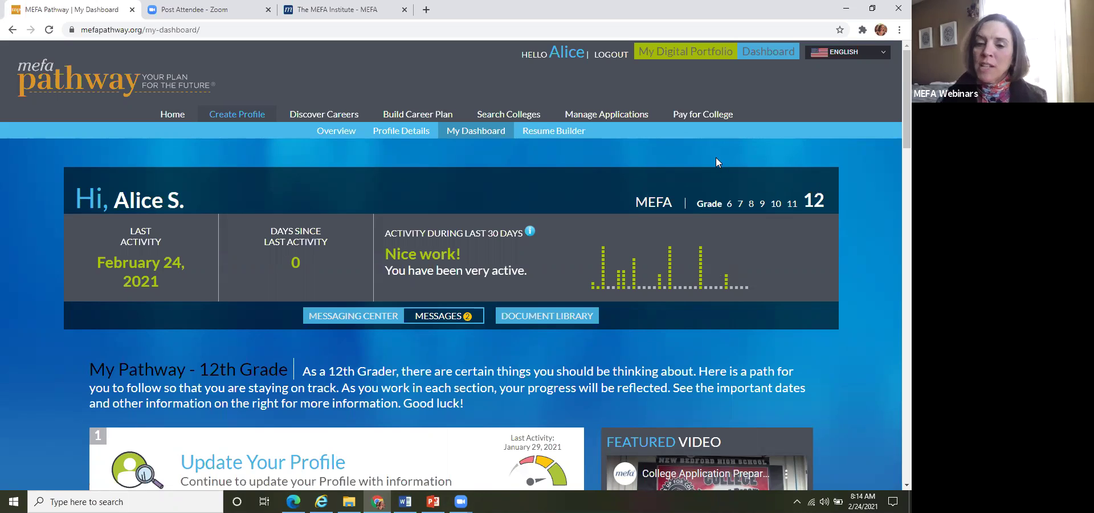
Open the MA State Benefits savings calculator in the Pay for College section
click(689, 117)
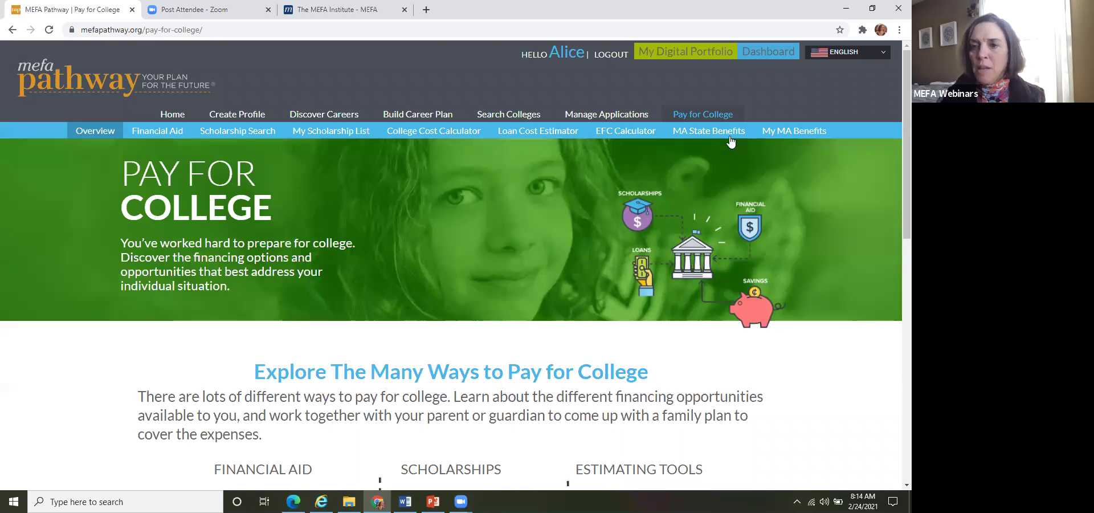
click(700, 130)
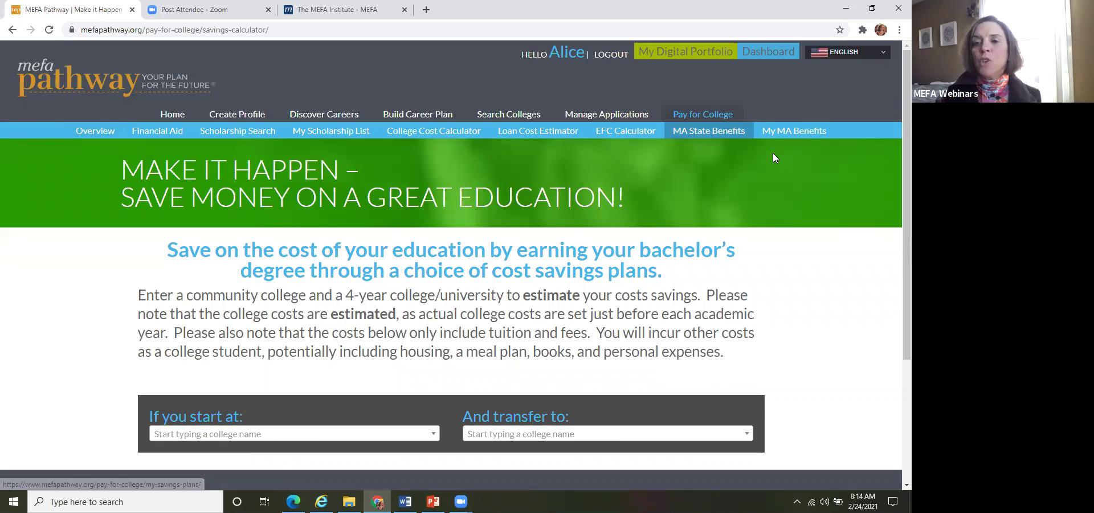
Set the savings calculator to start at Middlesex Community College and transfer to University of Massachusetts Lowell
scroll(752, 183, down, 1)
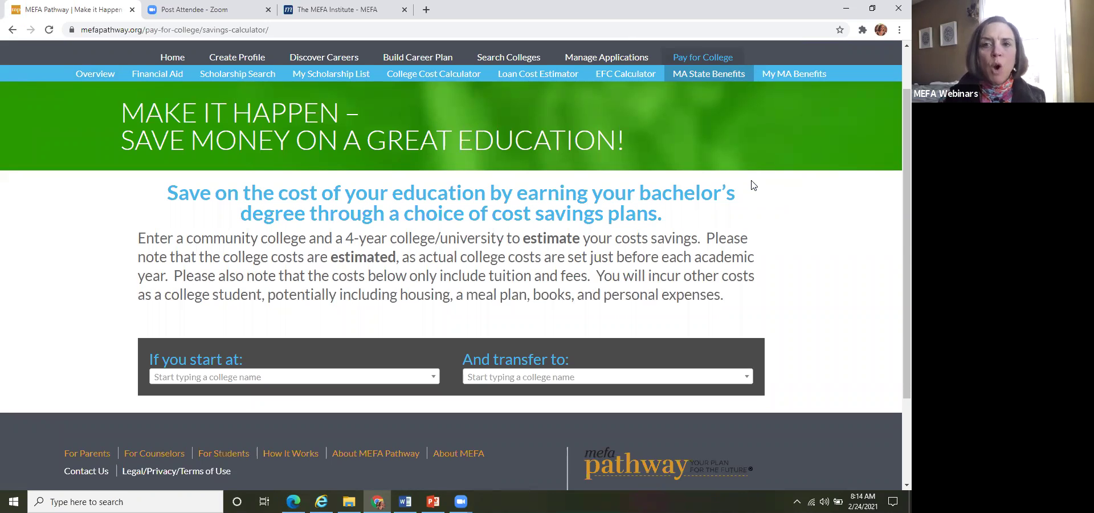
scroll(752, 185, down, 2)
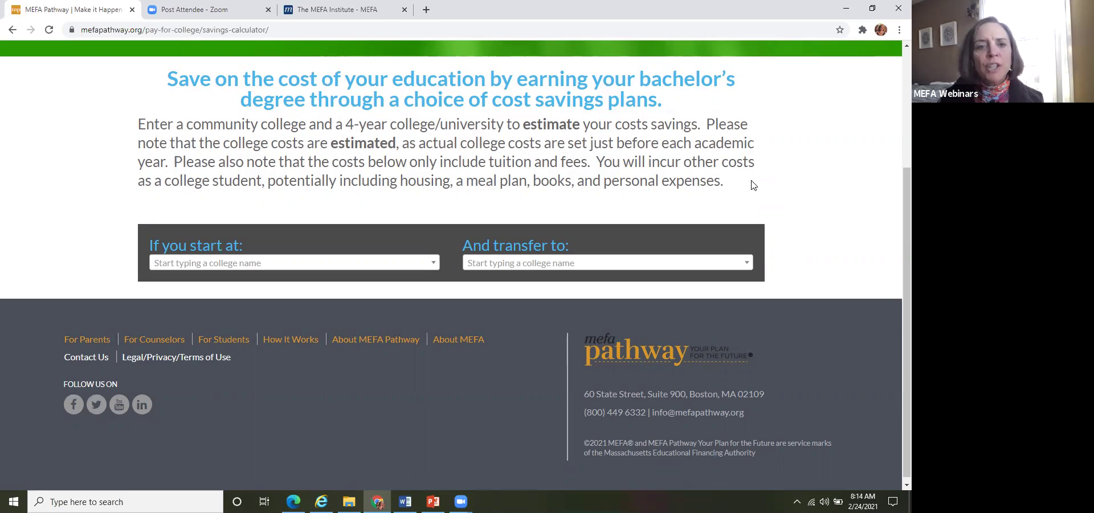
click(367, 265)
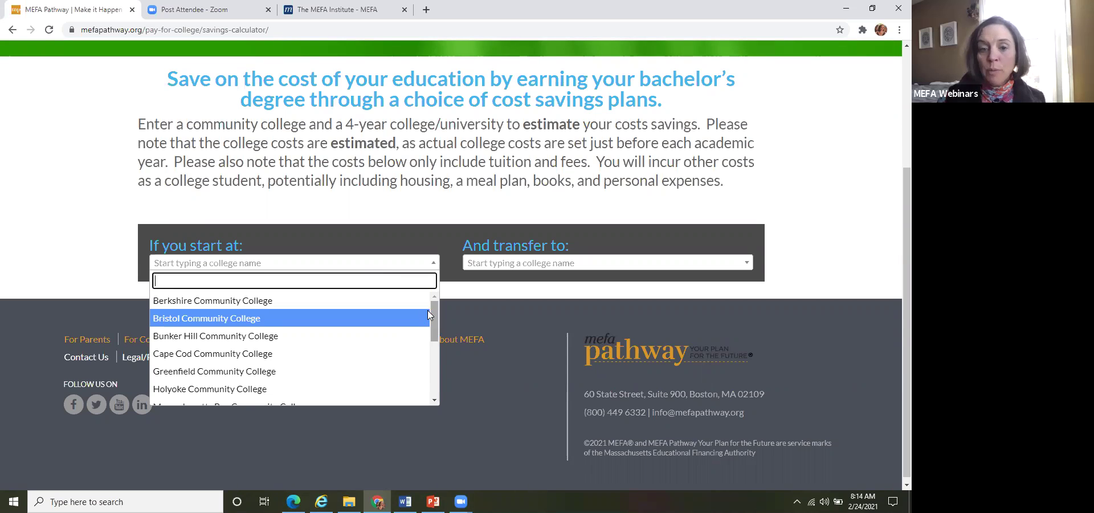
scroll(428, 310, down, 3)
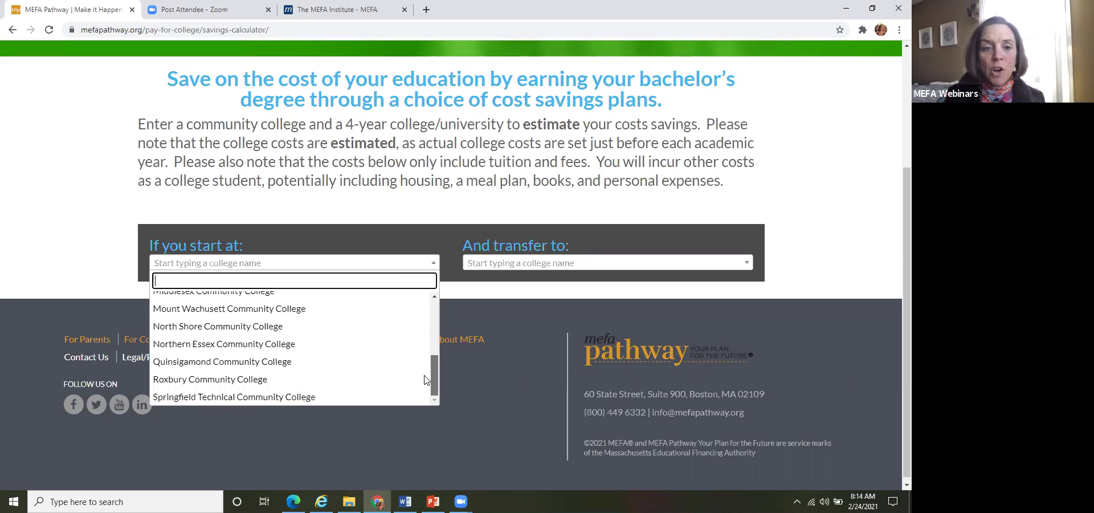
scroll(424, 380, up, 2)
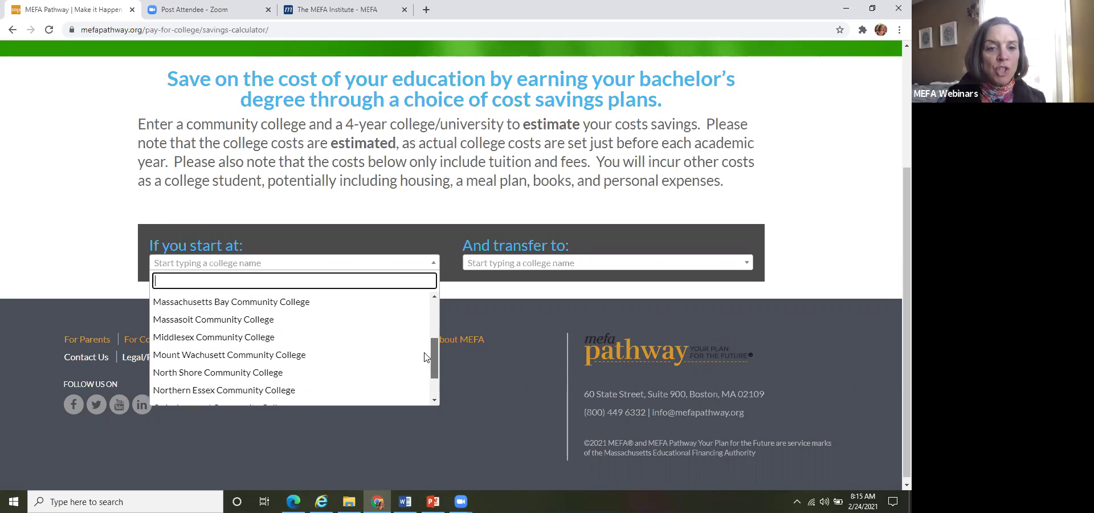
click(366, 340)
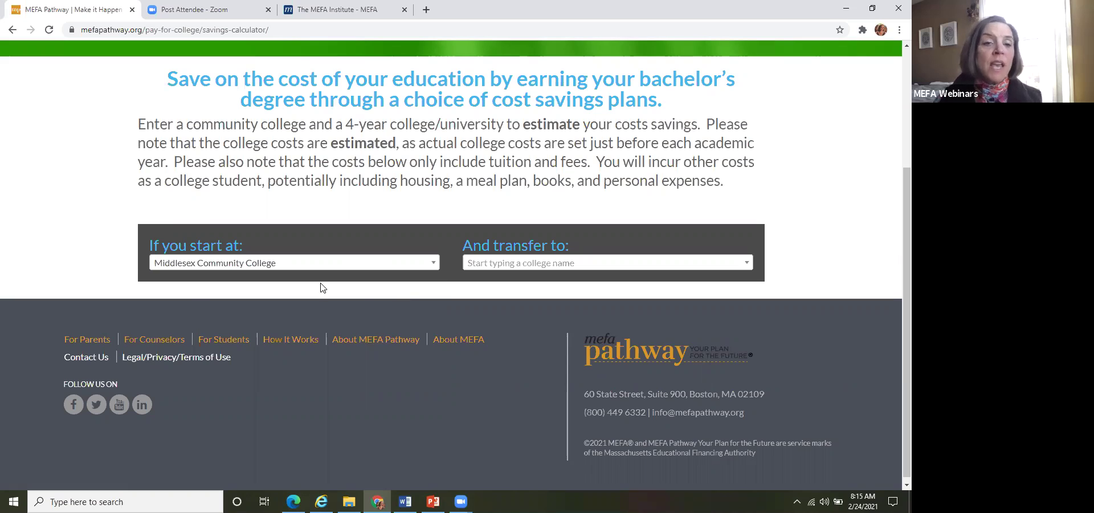
click(525, 271)
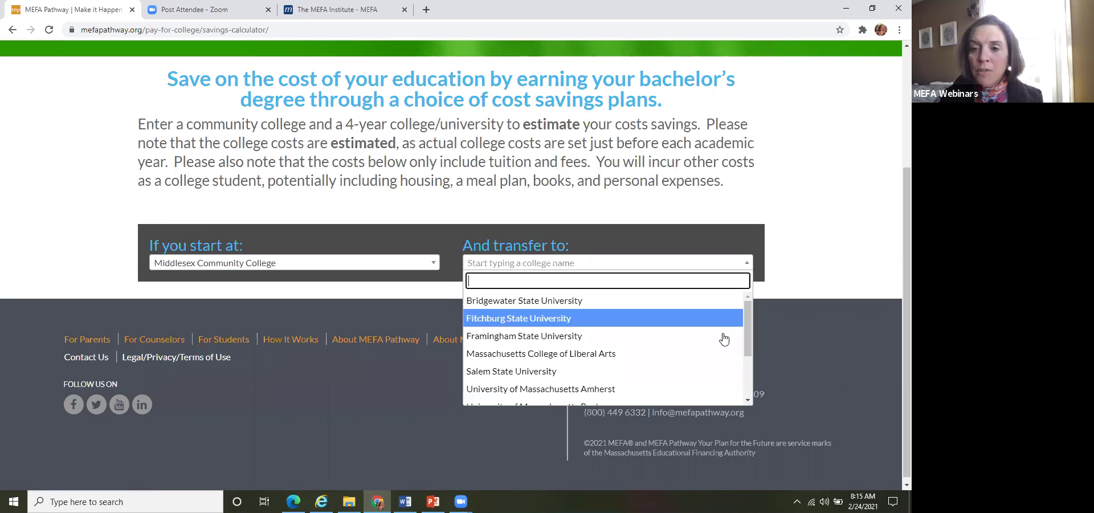
drag(750, 317, 723, 377)
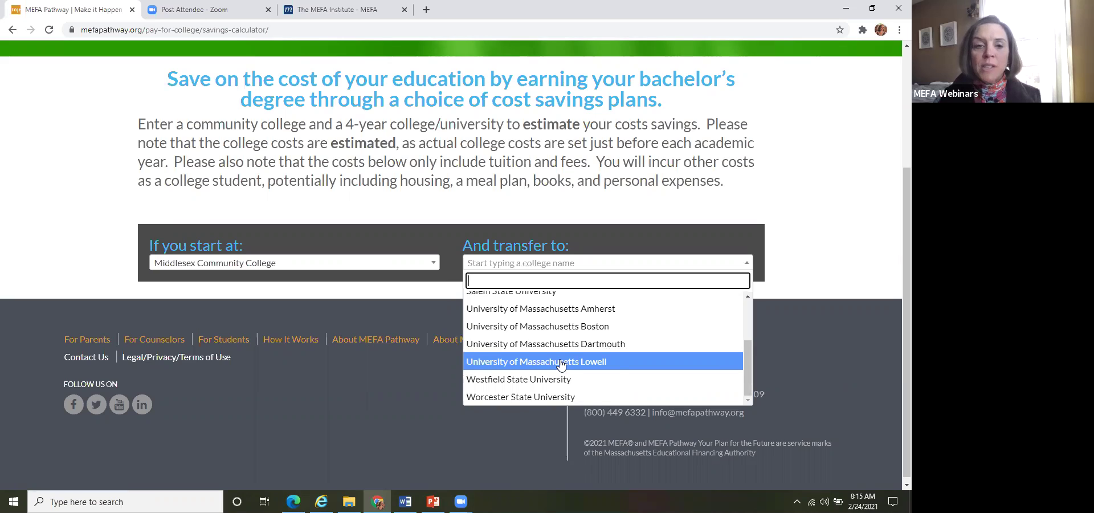
click(494, 361)
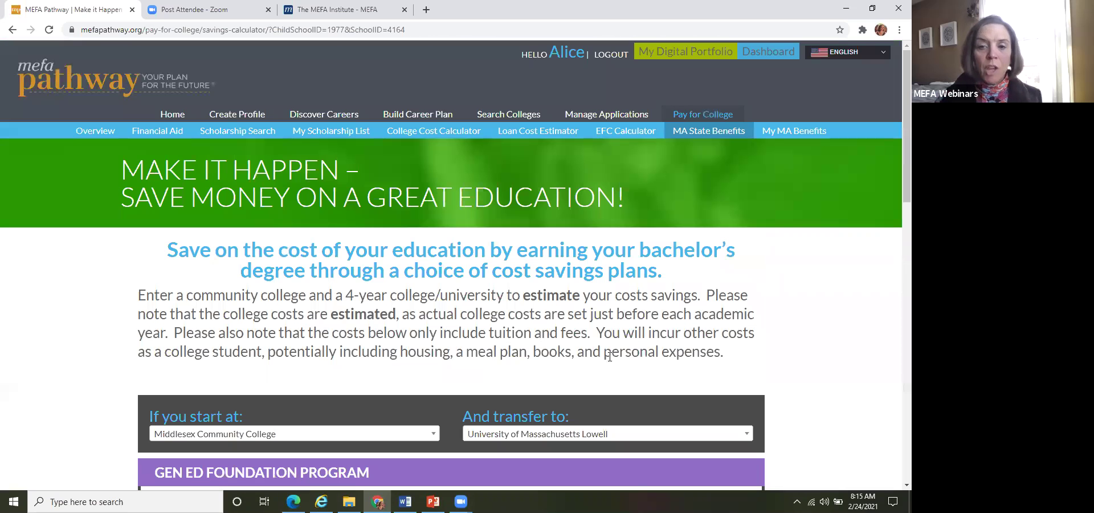
Review the estimated savings and costs of the Gen Ed Foundation, A2B and Commonwealth Commitment programs
scroll(832, 415, down, 2)
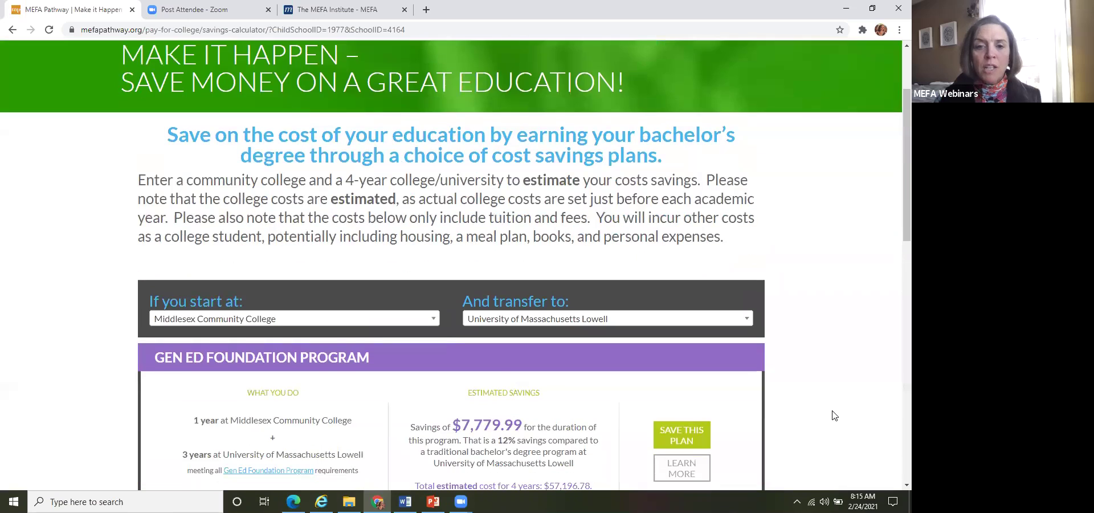
scroll(833, 415, down, 2)
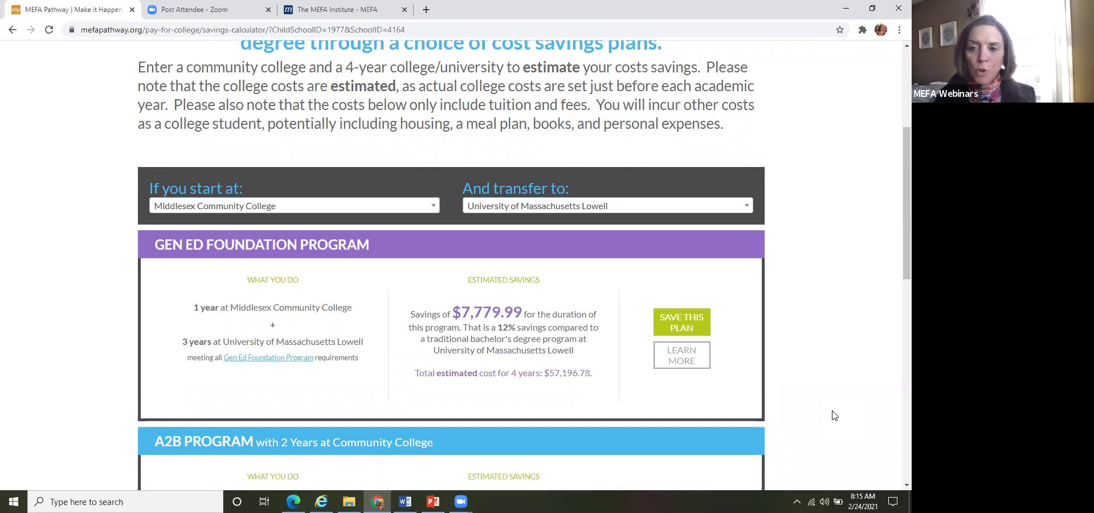
scroll(833, 415, up, 1)
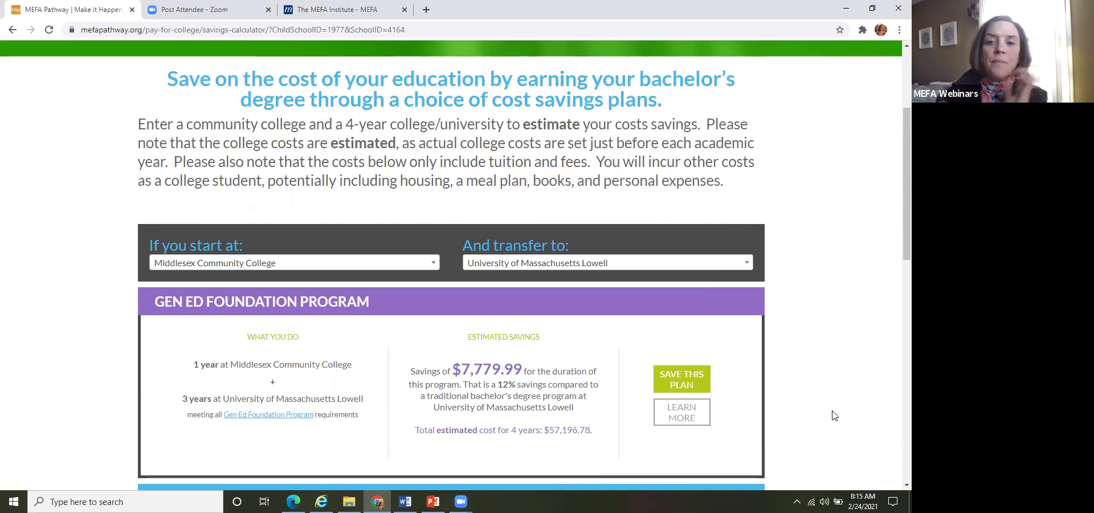
scroll(833, 415, down, 2)
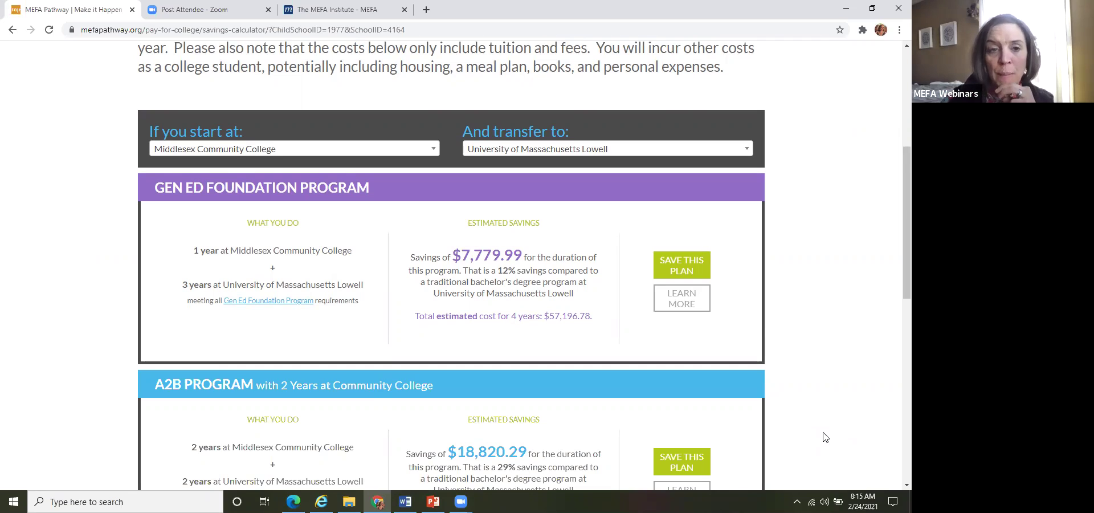
scroll(825, 437, down, 1)
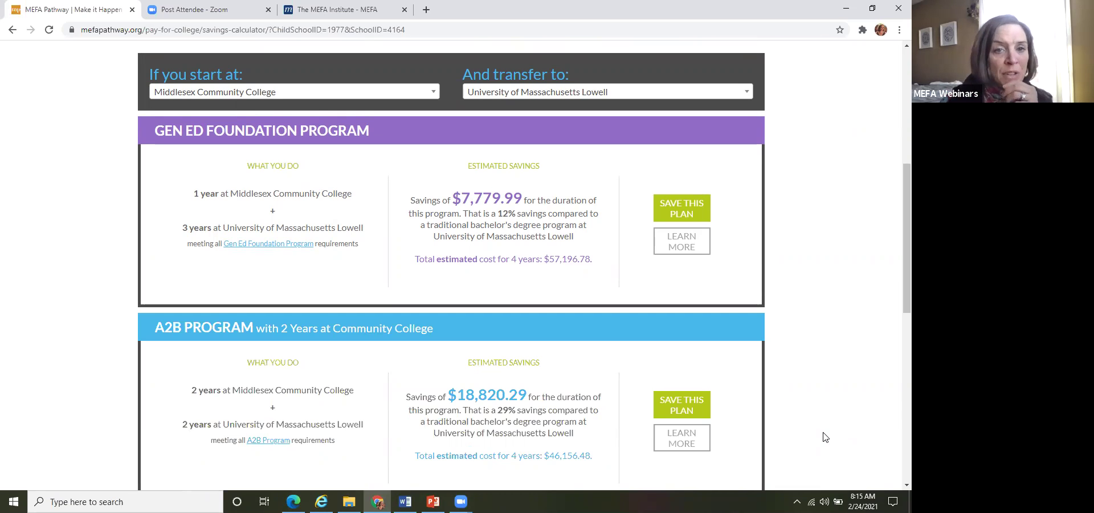
scroll(825, 437, down, 2)
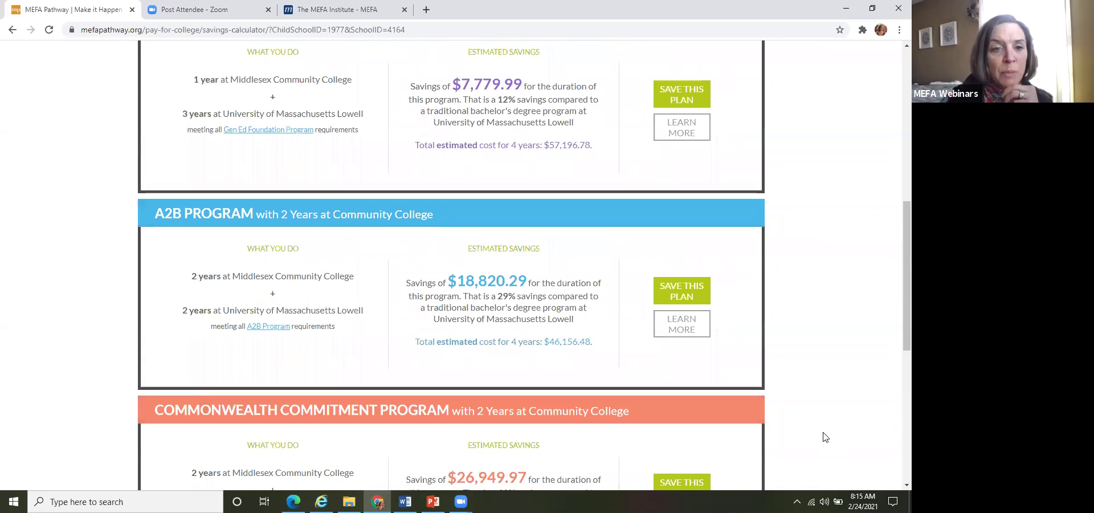
scroll(825, 437, down, 2)
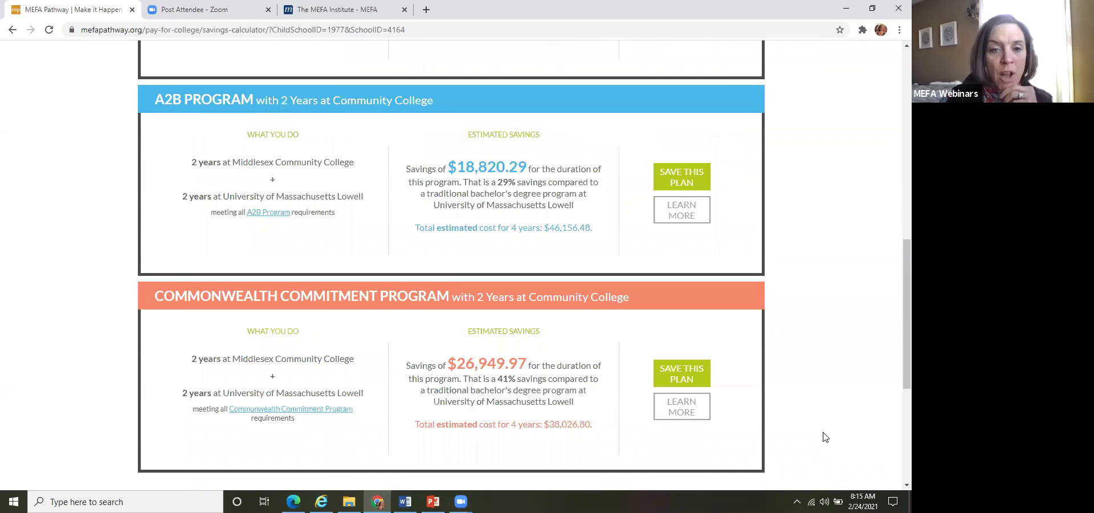
scroll(825, 437, down, 1)
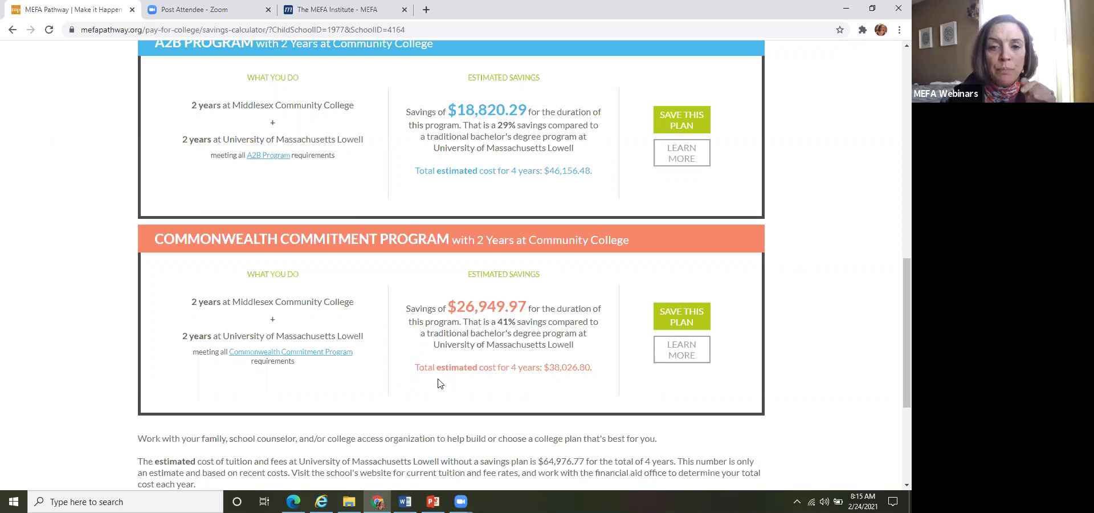
View the Gen Ed Foundation Program's short description and its detailed MassTransfer page, and return to the savings calculator
scroll(438, 383, up, 4)
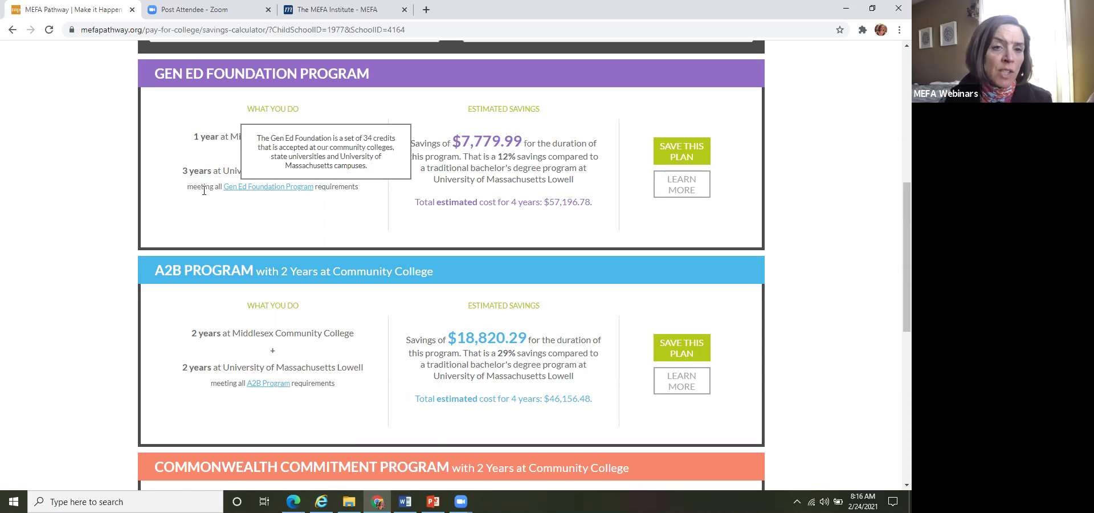
mouse_move(224, 193)
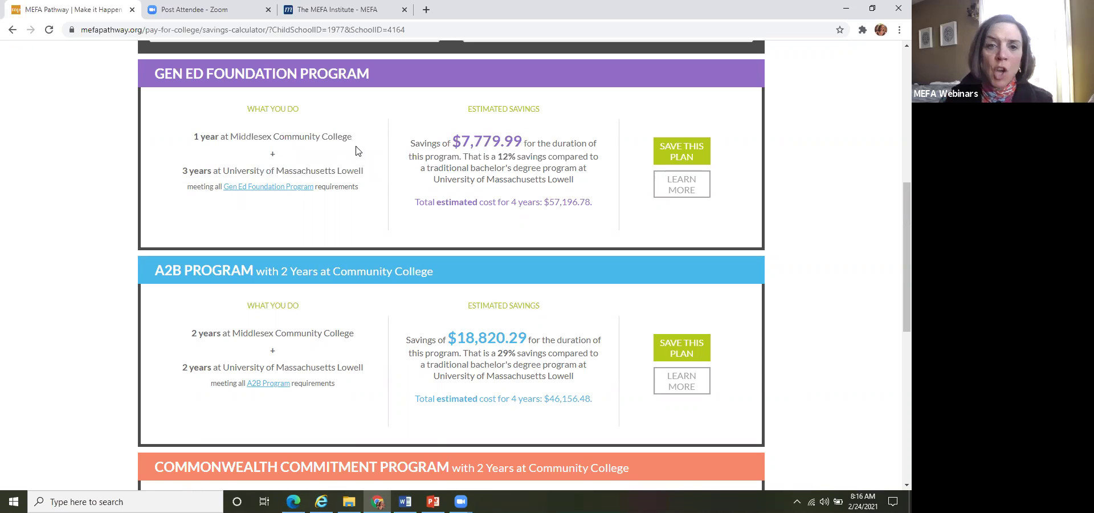
click(673, 192)
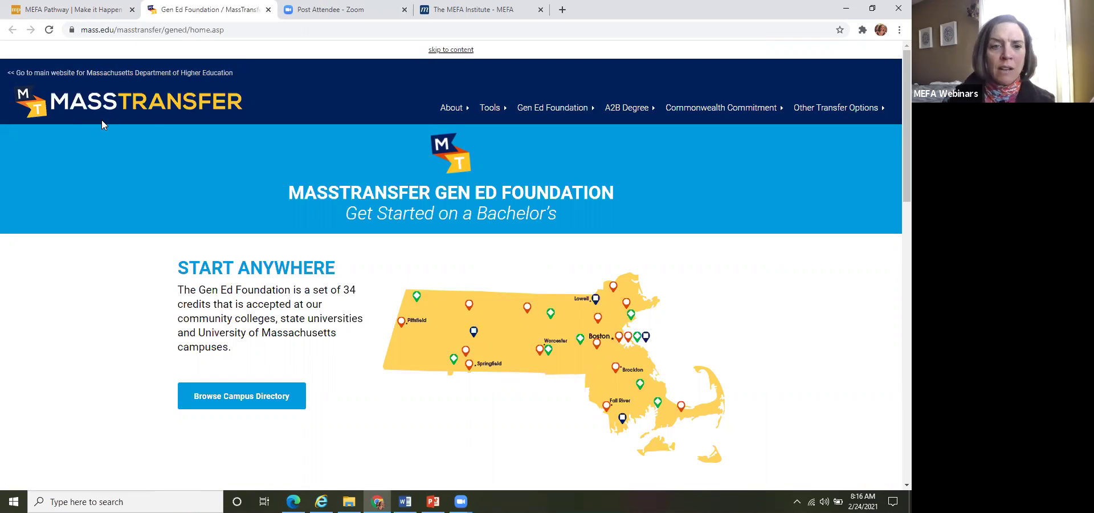
click(69, 11)
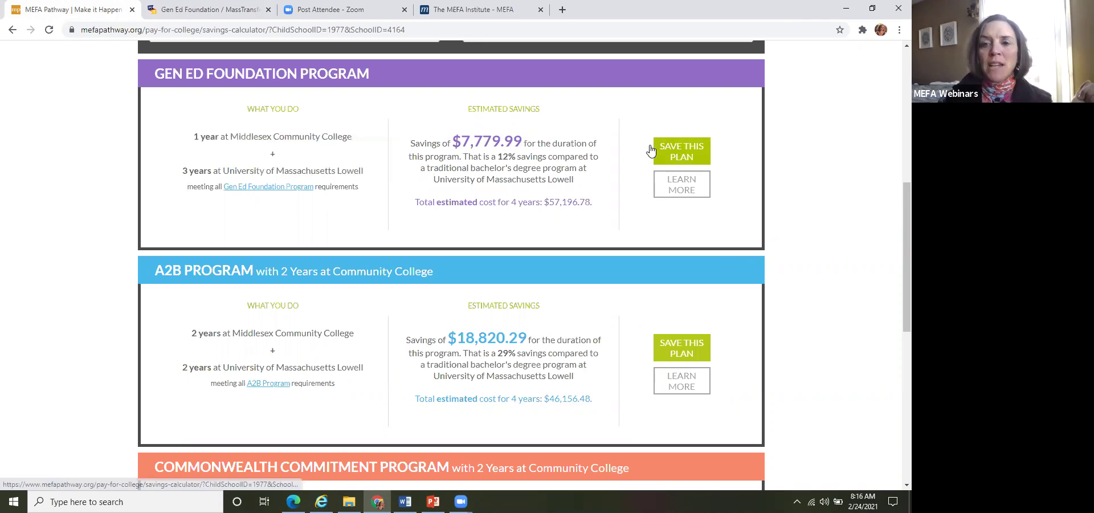
Save the Gen Ed Foundation Program plan under its suggested name and dismiss the follow-up options
click(676, 156)
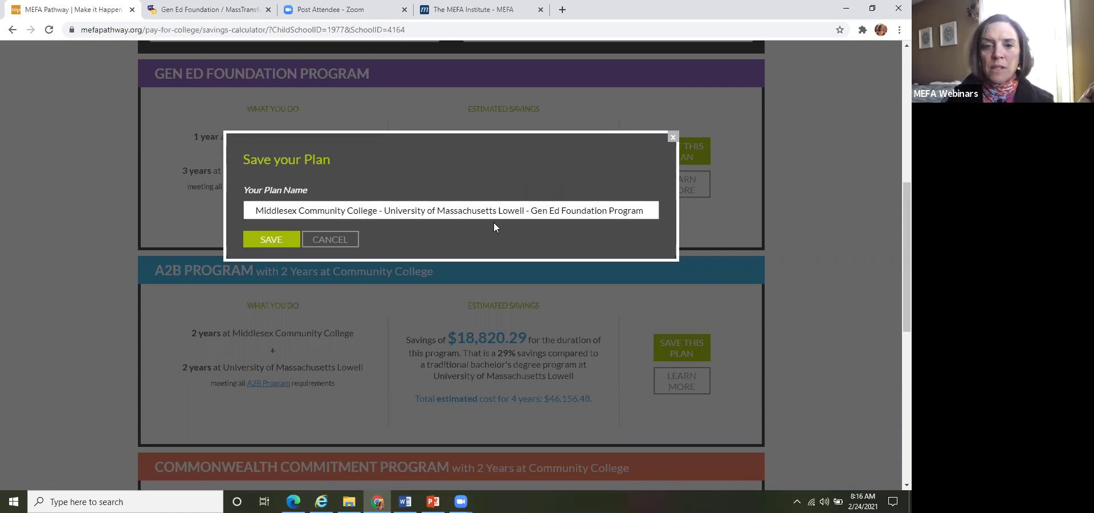
click(264, 241)
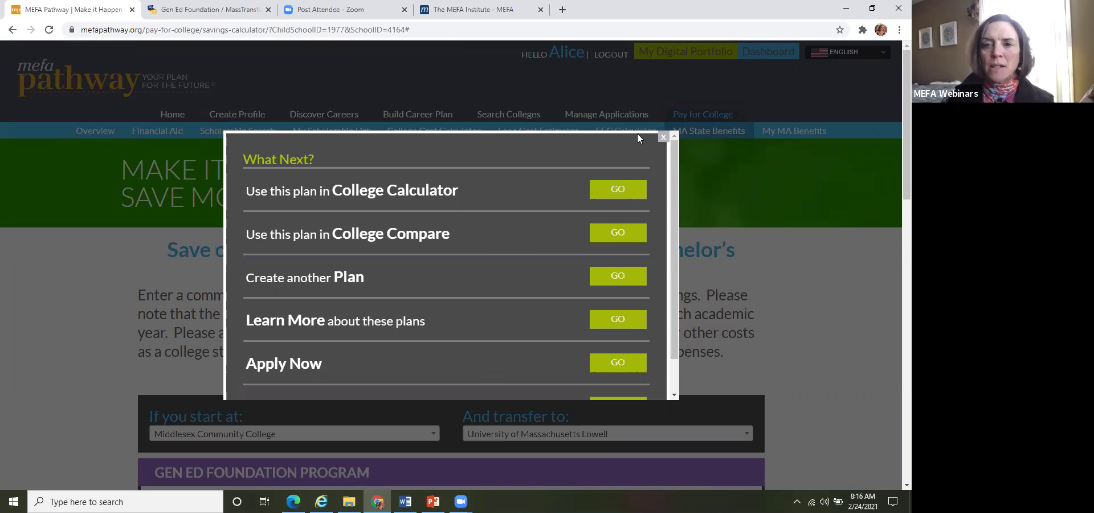
click(664, 139)
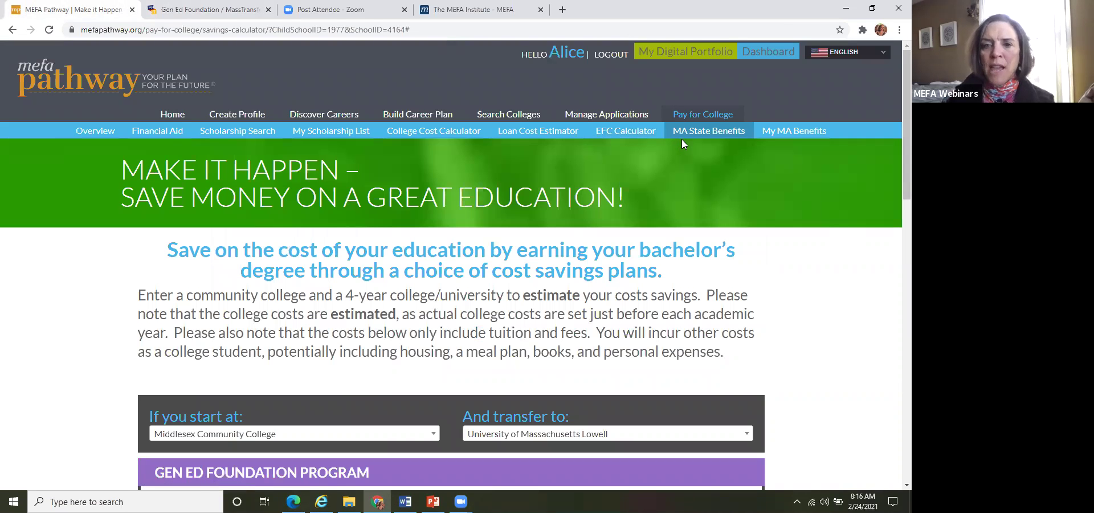
Open the student's saved MA State Benefits list and look through the plans on it
click(778, 133)
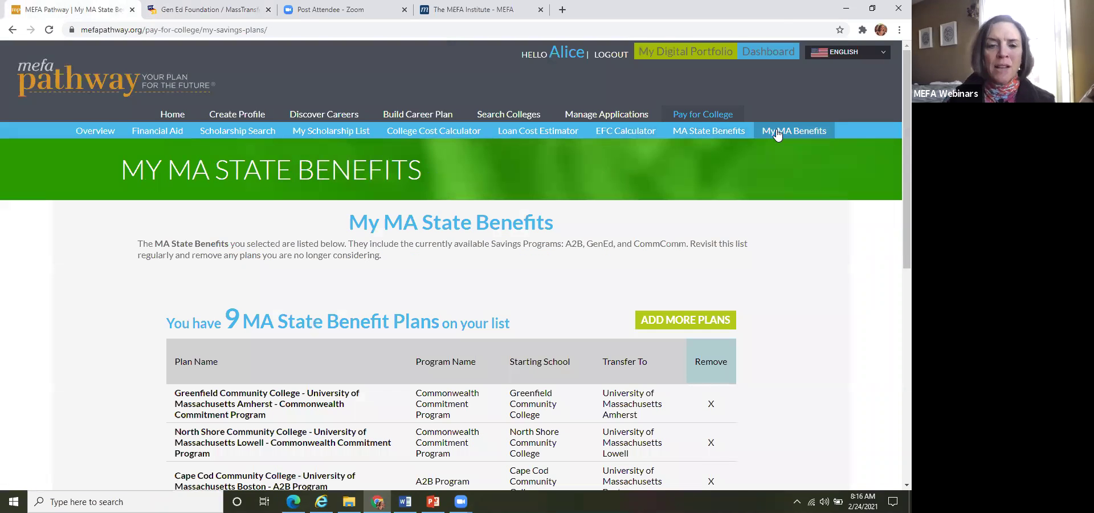
scroll(777, 132, down, 3)
scroll(777, 135, down, 1)
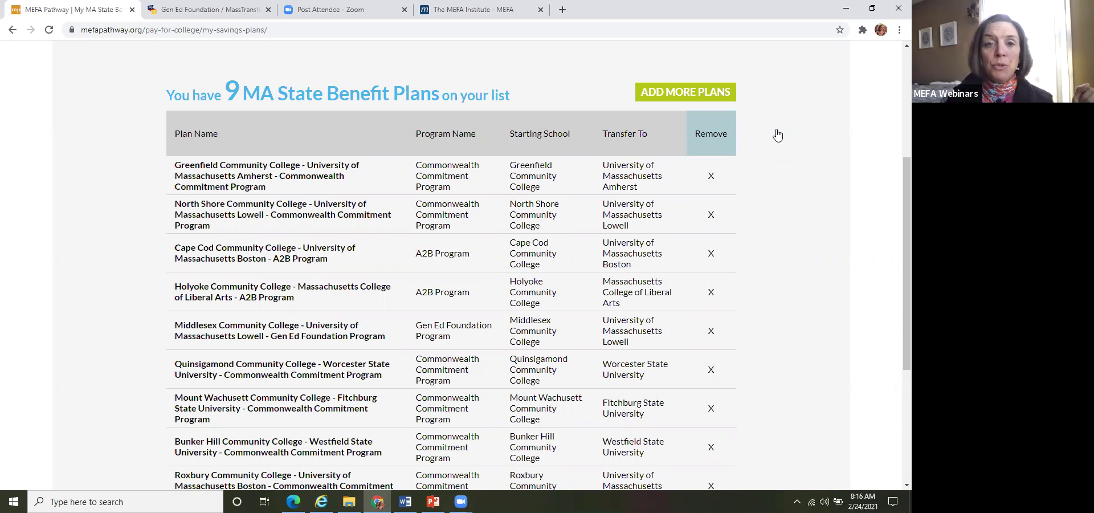
scroll(777, 135, down, 1)
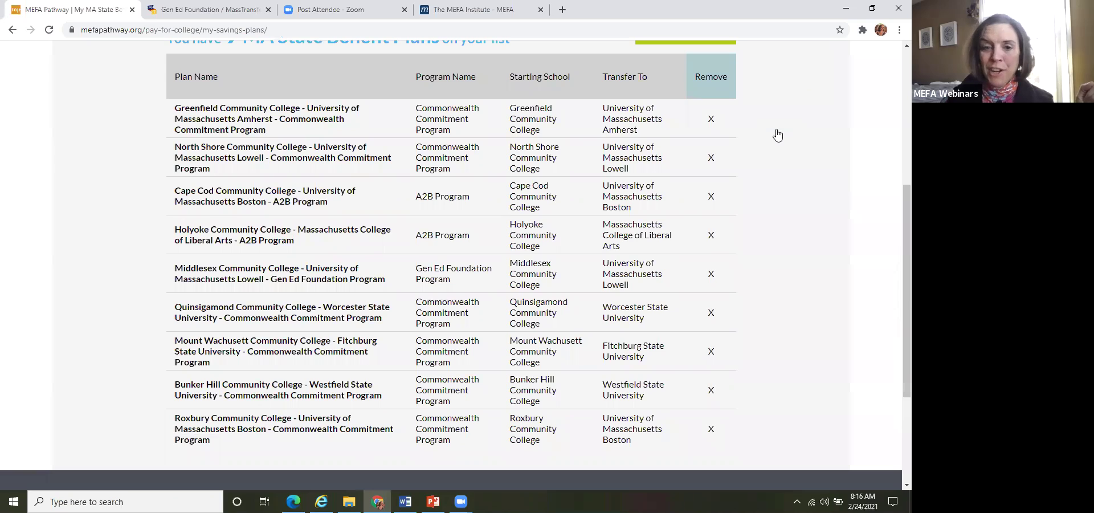
scroll(778, 135, up, 1)
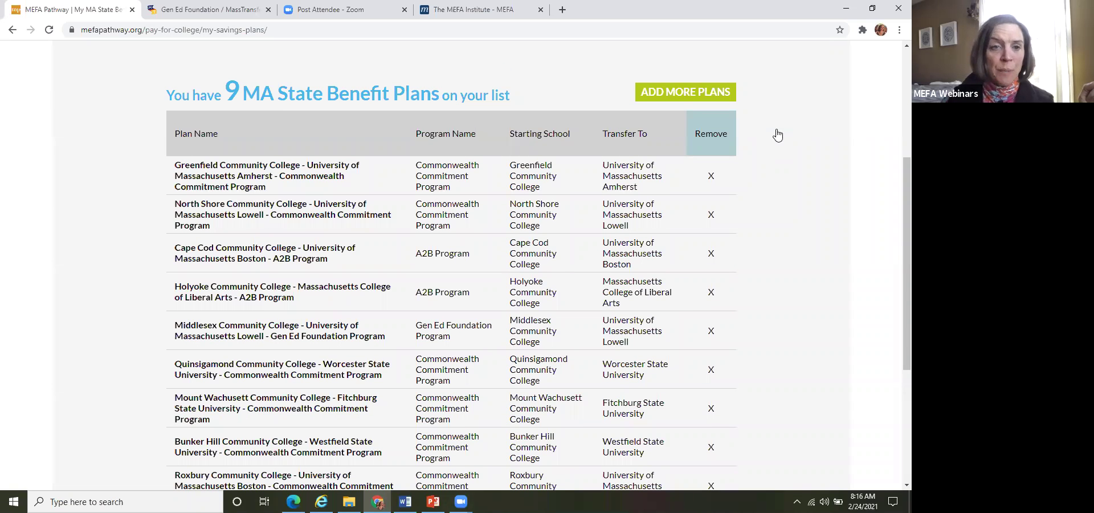
scroll(778, 135, down, 1)
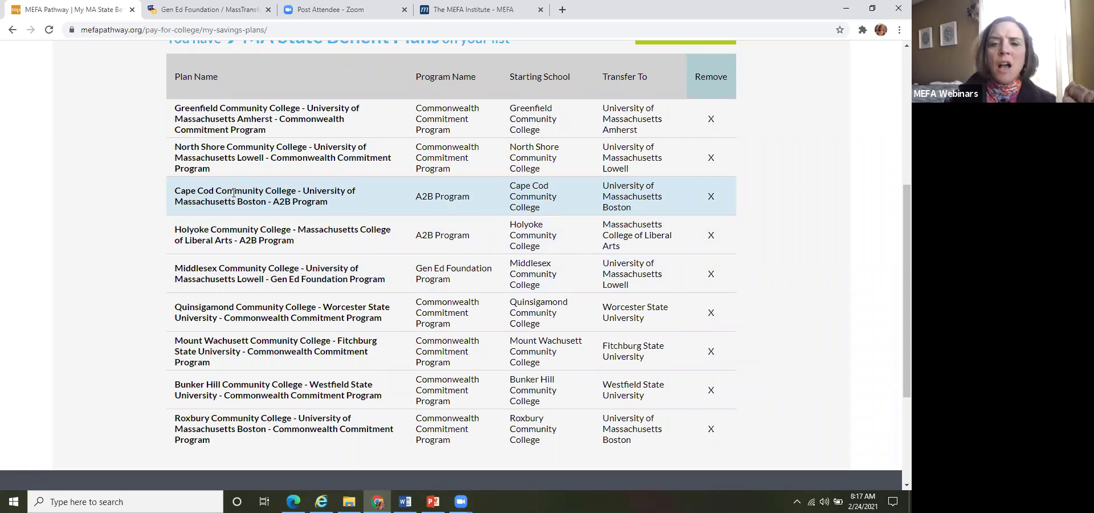
Remove the Cape Cod Community College - University of Massachusetts Boston A2B Program plan from the saved benefits list
click(709, 196)
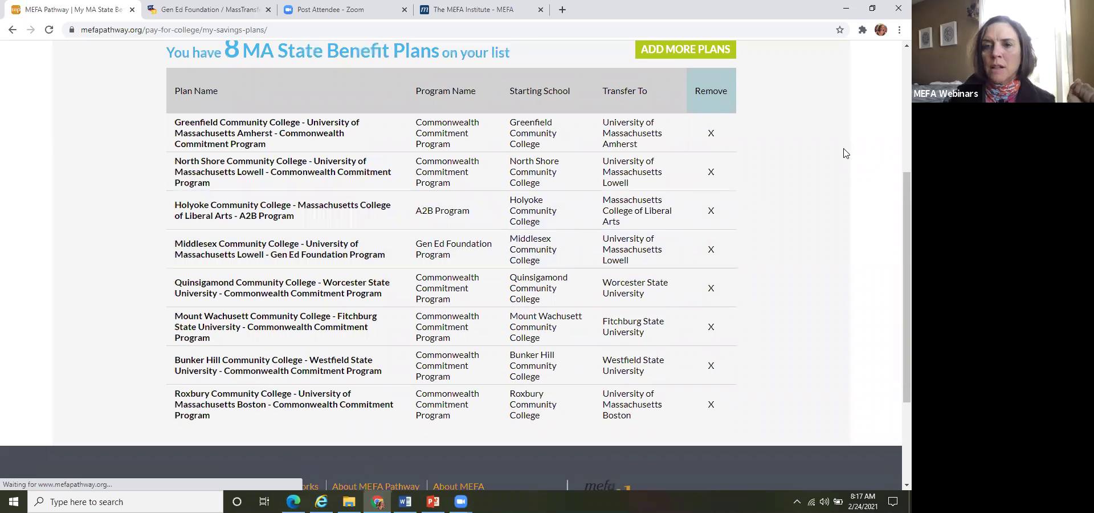
scroll(830, 161, up, 4)
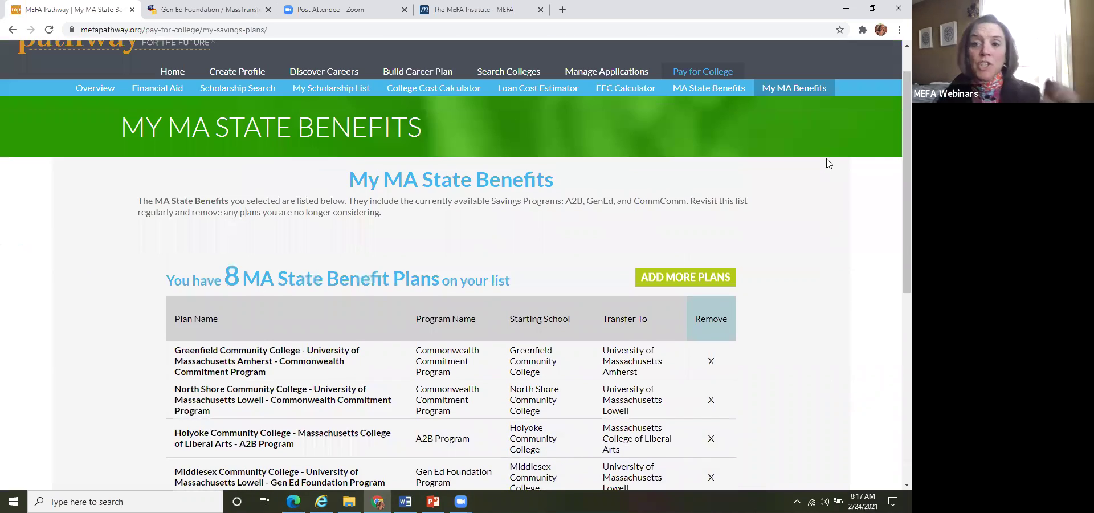
scroll(829, 164, up, 1)
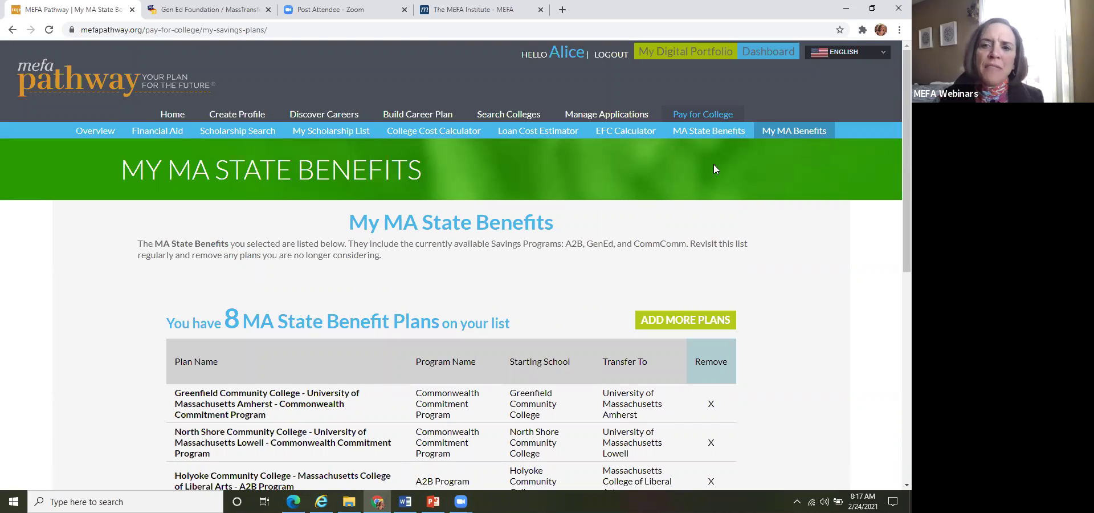
Open the College Compare tool in the Search Colleges section and bring its college selection options into view
click(490, 114)
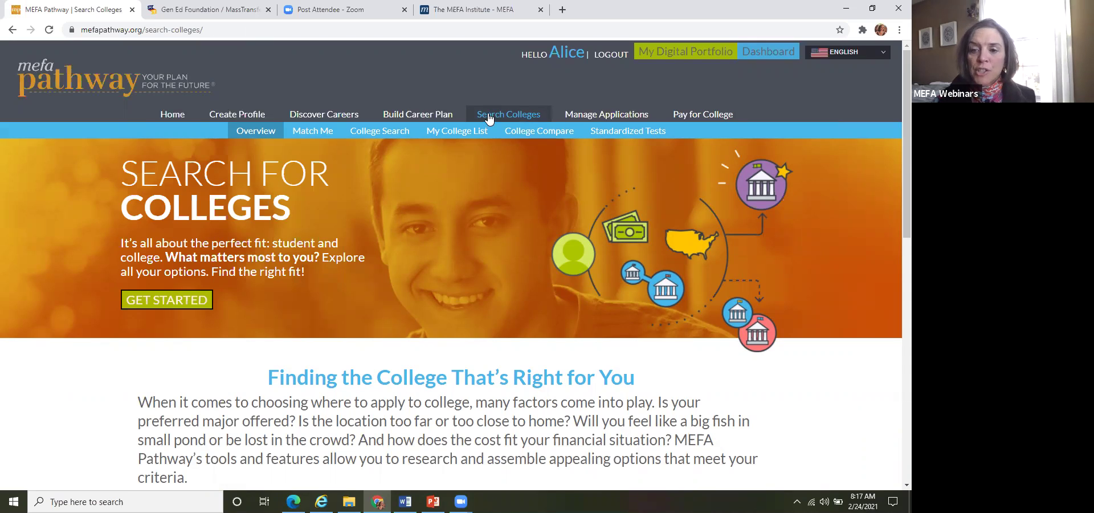
click(527, 132)
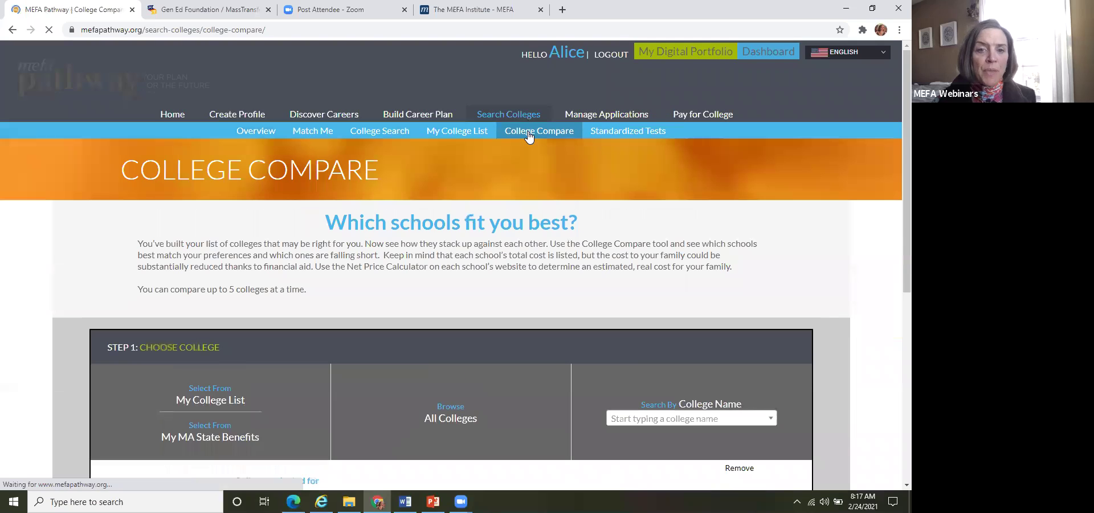
scroll(529, 136, down, 3)
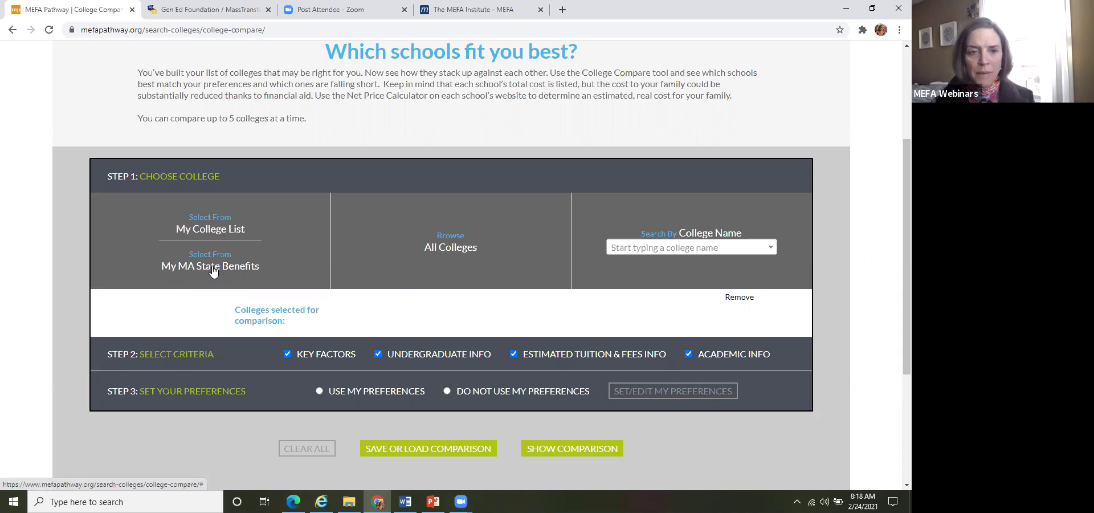
Open the comparison preference settings and look through the school, tuition, admission and test score options
scroll(214, 272, down, 1)
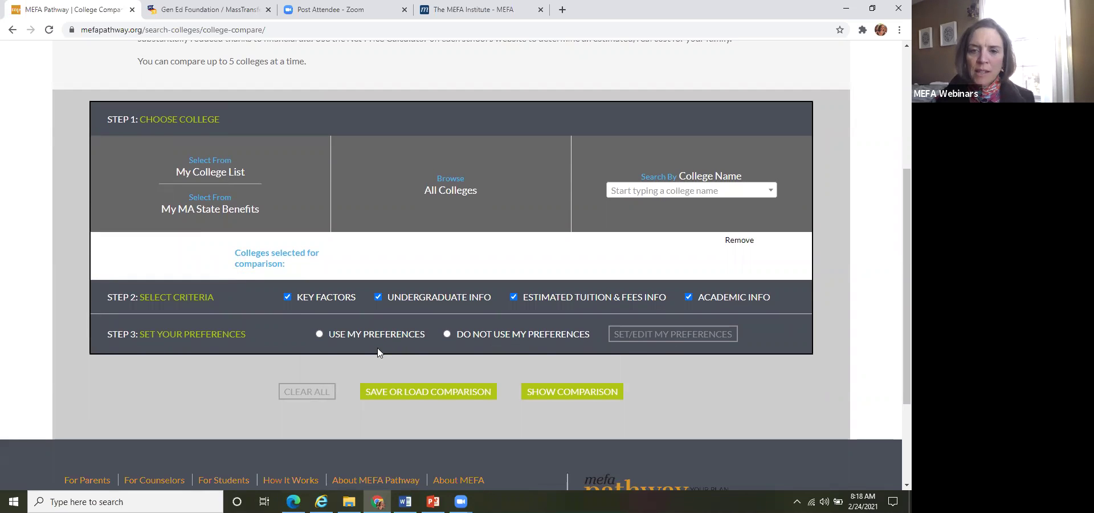
click(658, 336)
scroll(655, 336, down, 2)
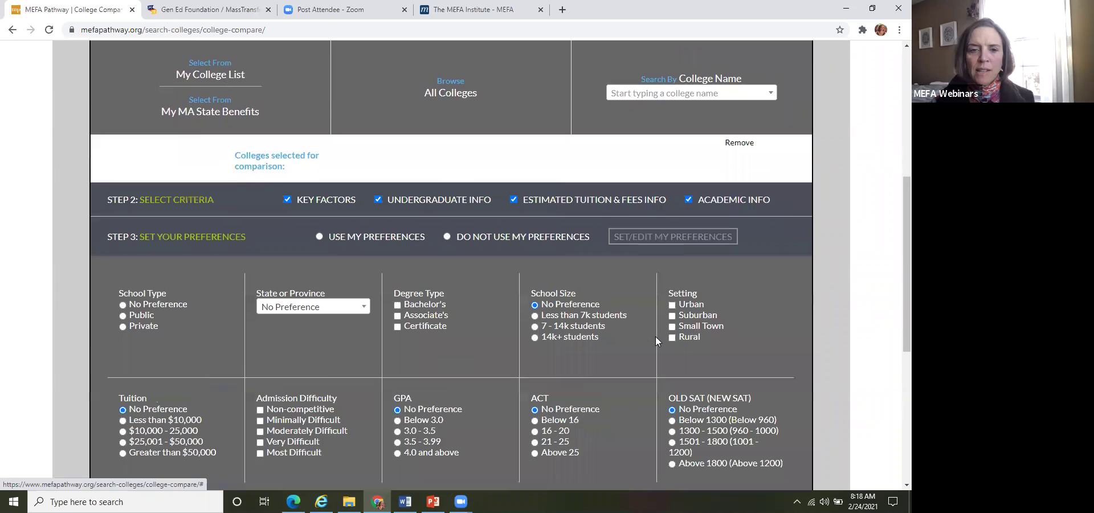
scroll(655, 337, down, 2)
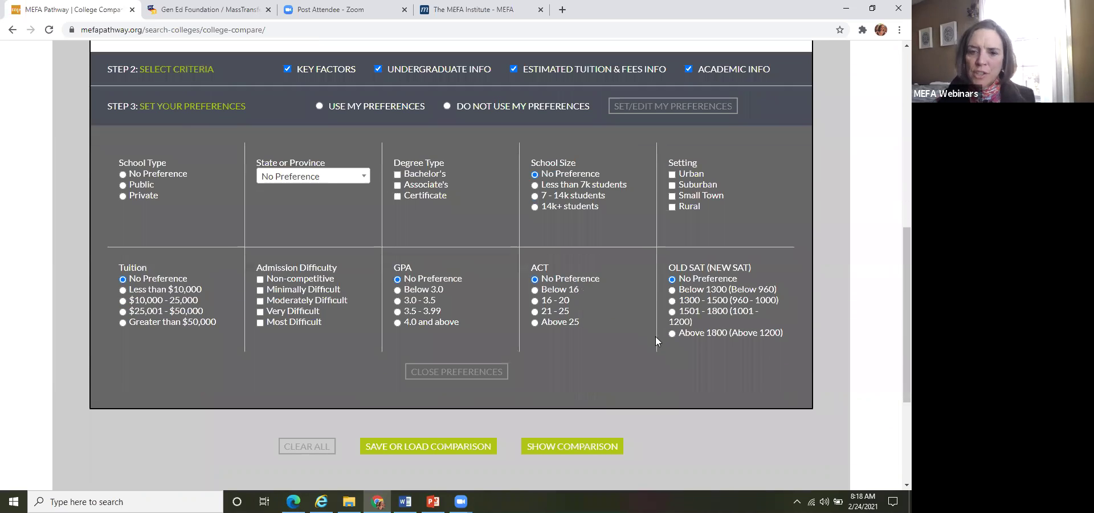
scroll(655, 336, up, 7)
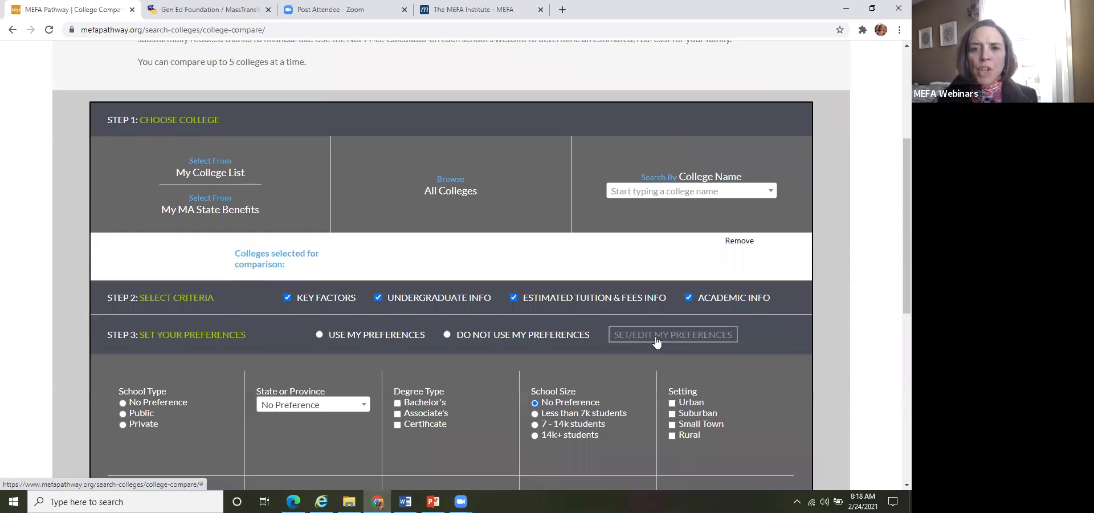
scroll(655, 336, down, 7)
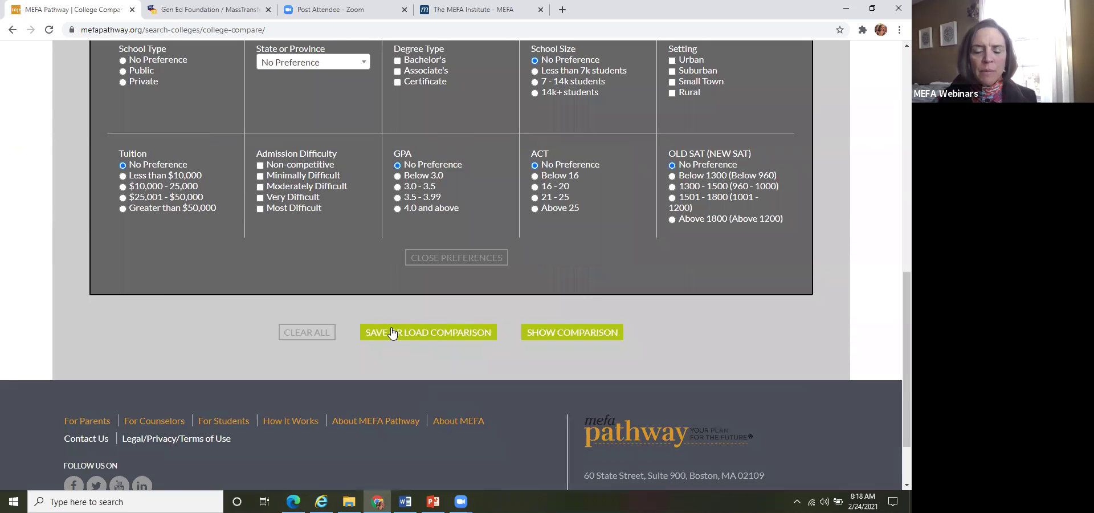
Load the saved comparison 2.24.21 and bring its comparison table into view
click(392, 333)
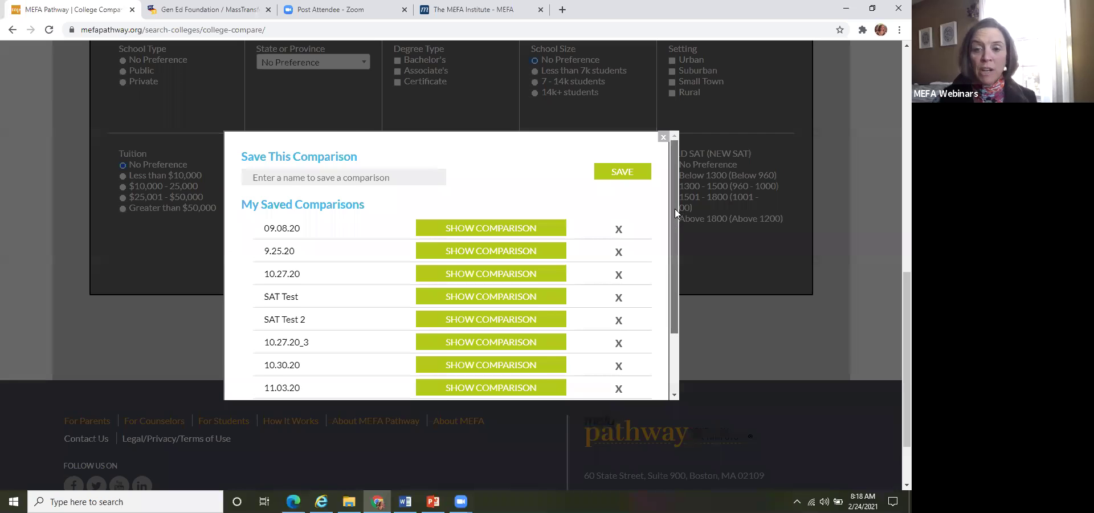
drag(672, 221, 667, 280)
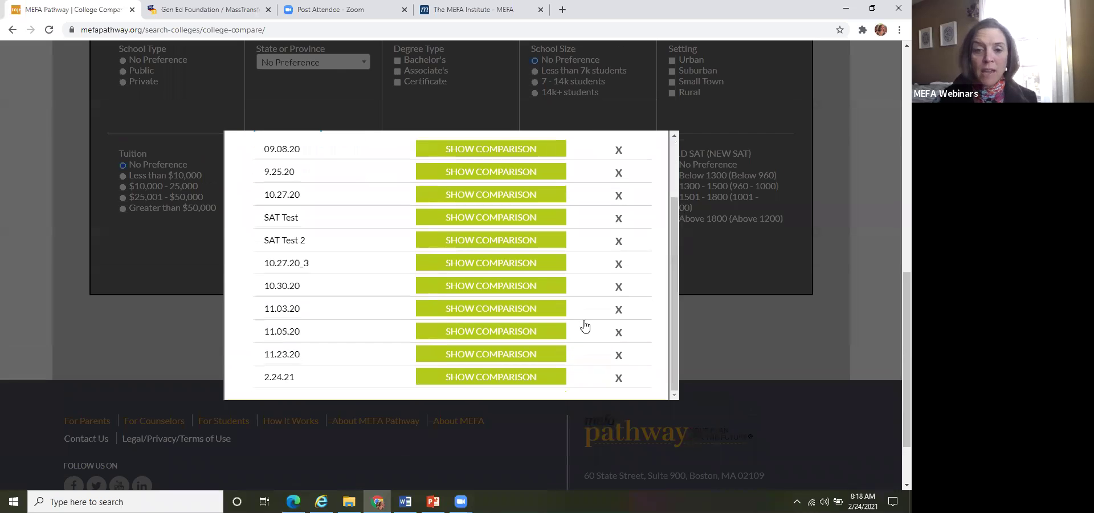
click(482, 379)
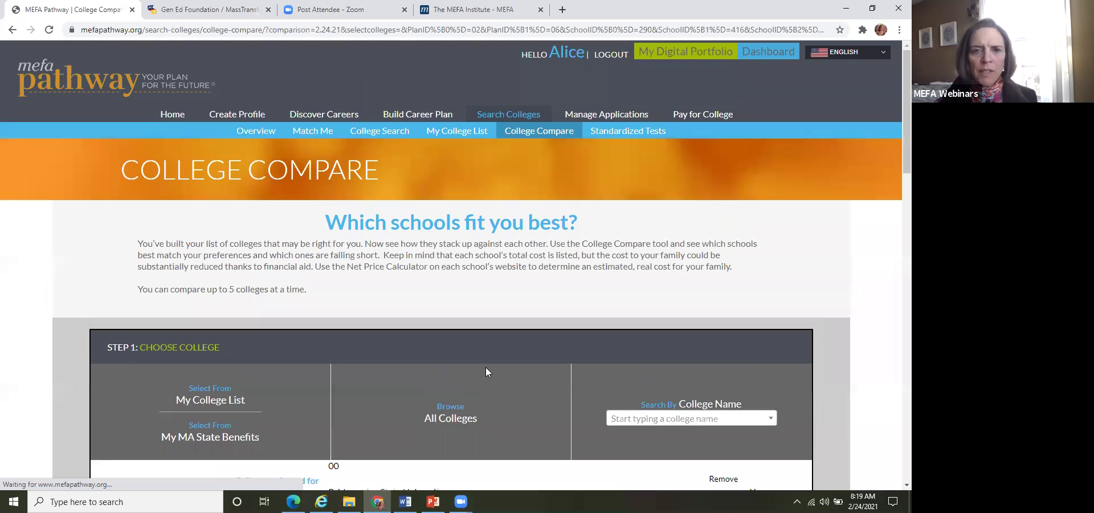
scroll(486, 366, down, 3)
scroll(485, 371, down, 8)
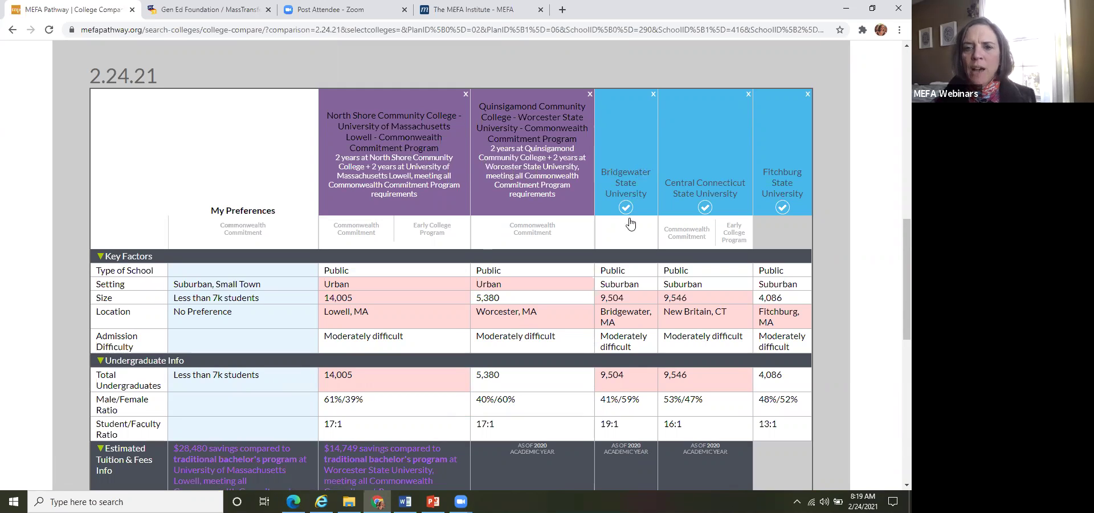
Examine the comparison table's key factors, undergraduate info, tuition and fees, additional savings, academic info and test scores against the preferences
scroll(675, 219, down, 1)
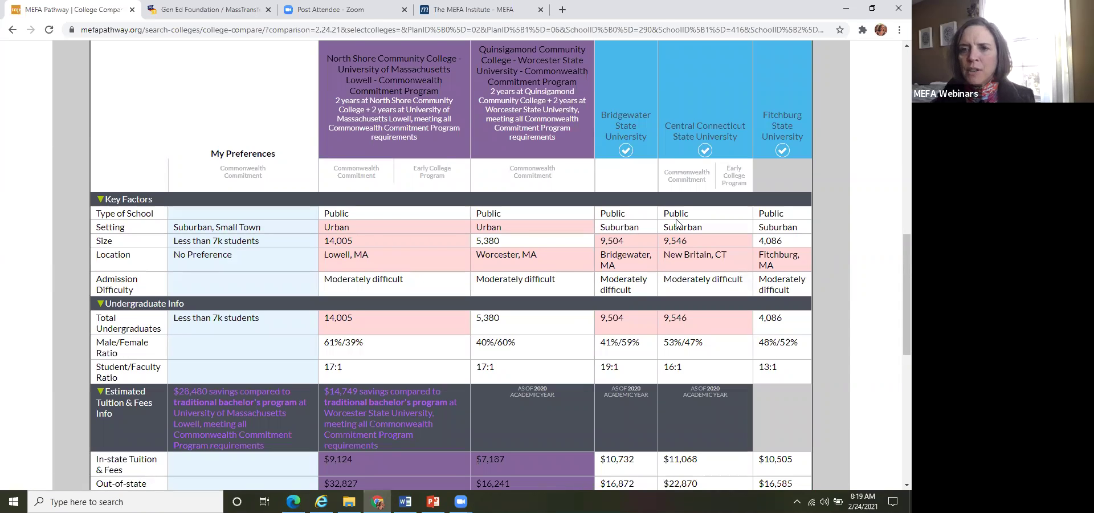
scroll(676, 223, down, 1)
scroll(677, 221, down, 1)
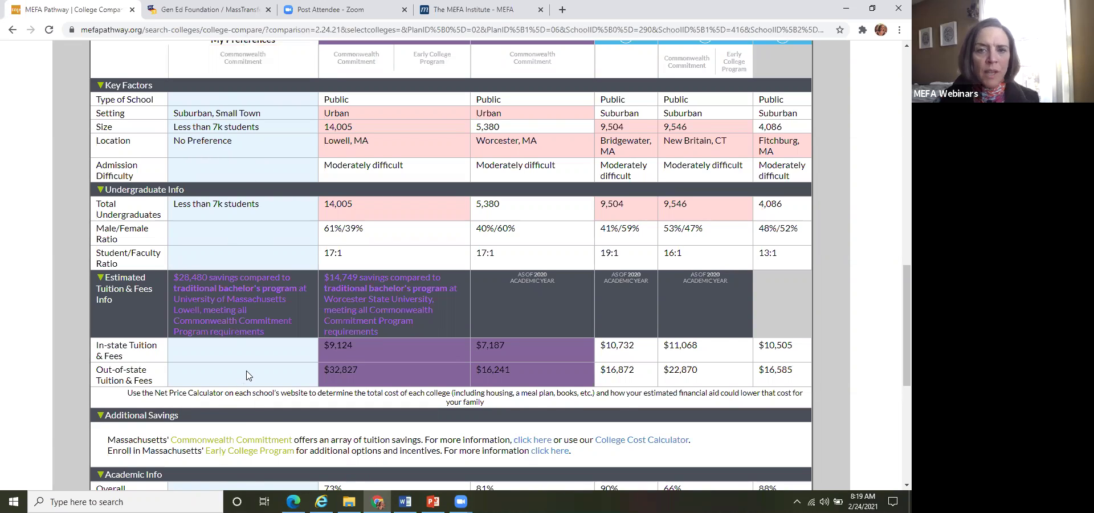
scroll(245, 376, down, 2)
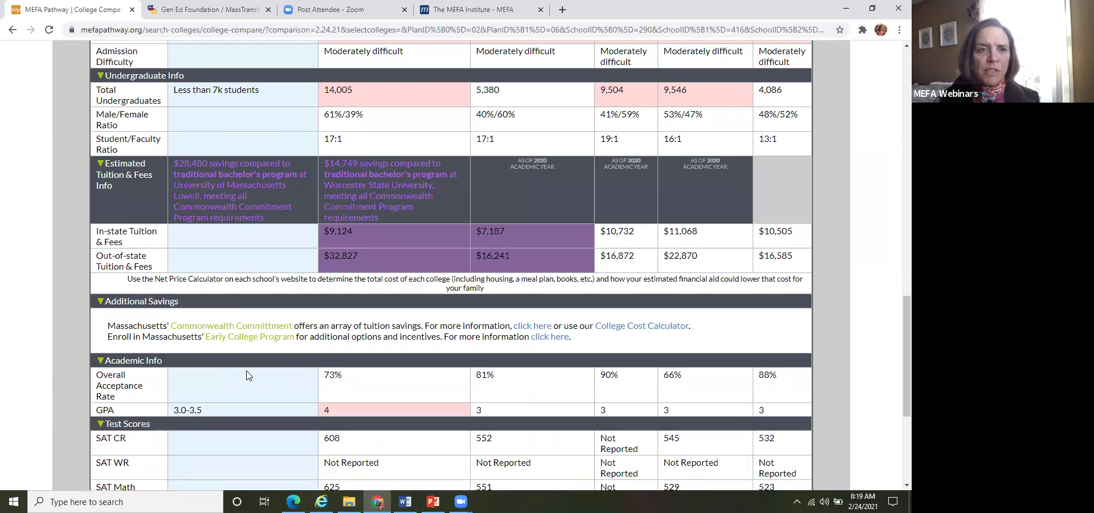
scroll(246, 375, down, 1)
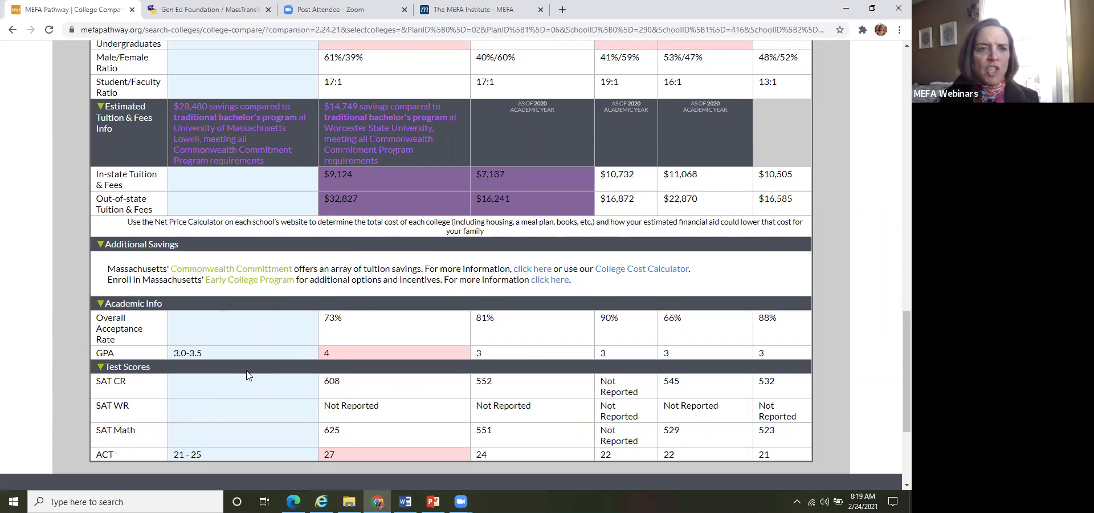
scroll(246, 375, down, 1)
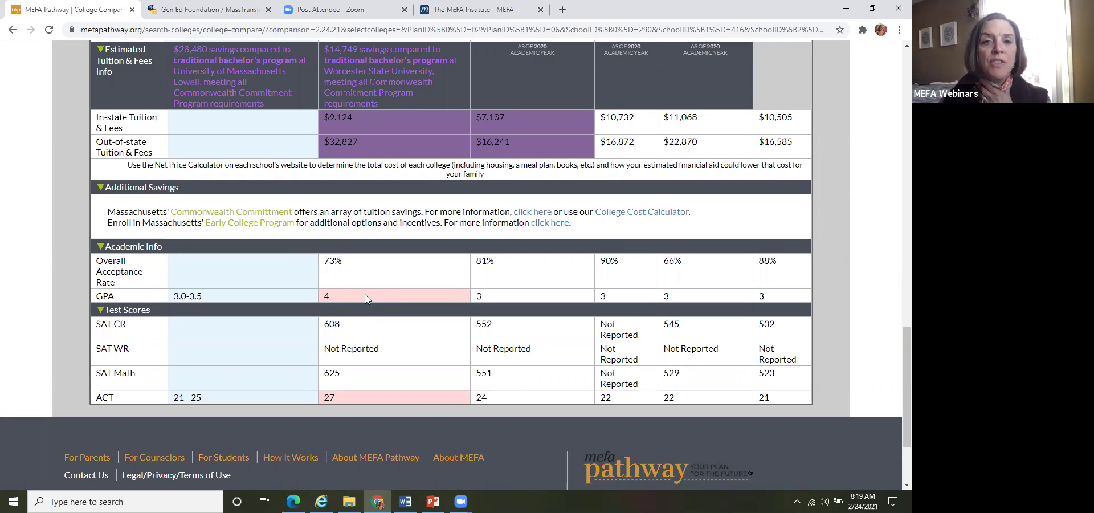
scroll(364, 295, up, 12)
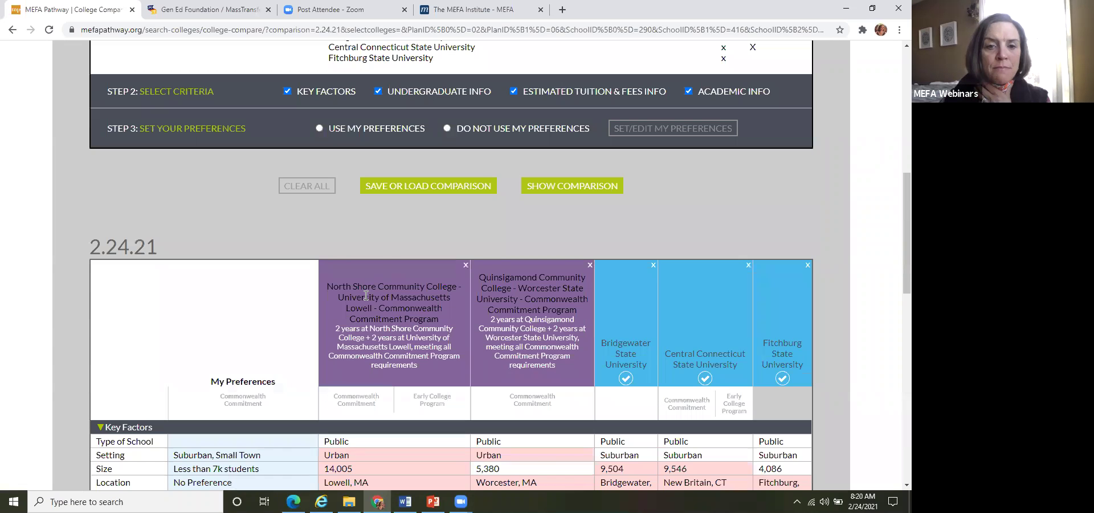
scroll(365, 295, down, 14)
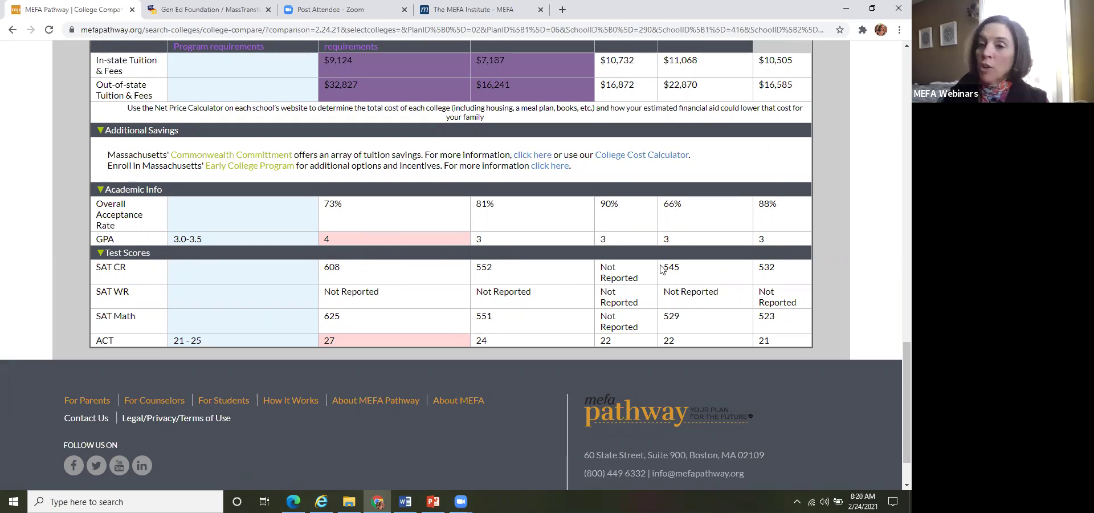
scroll(662, 269, up, 1)
scroll(662, 269, up, 2)
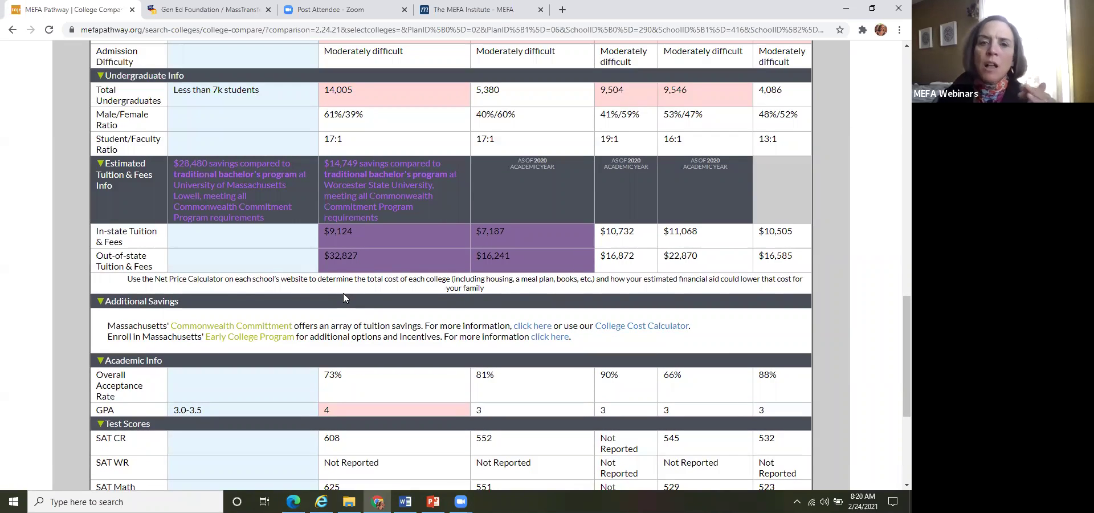
Open the College Cost Calculator in the Pay for College section and bring its cost gap results into view
scroll(343, 292, up, 8)
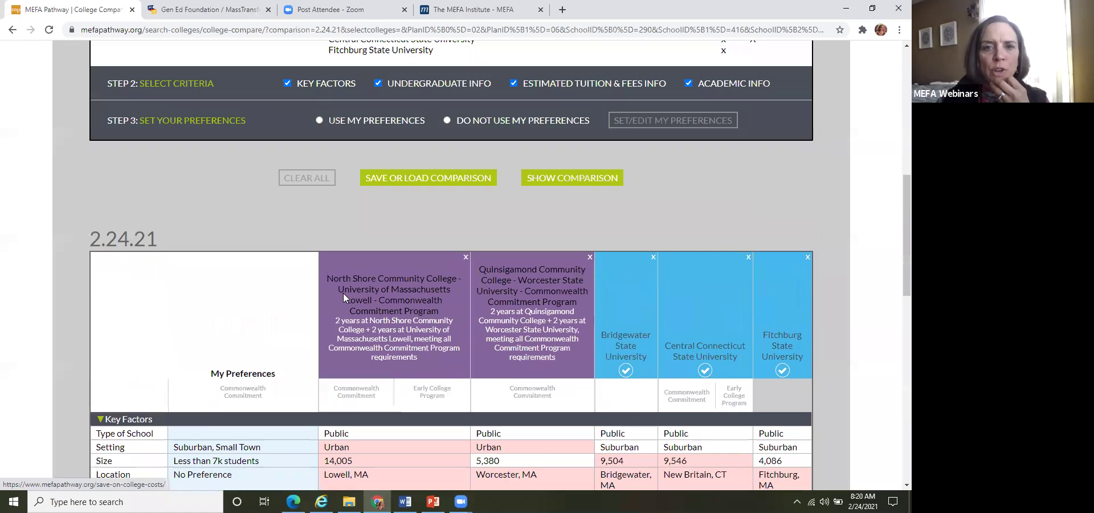
scroll(343, 292, up, 6)
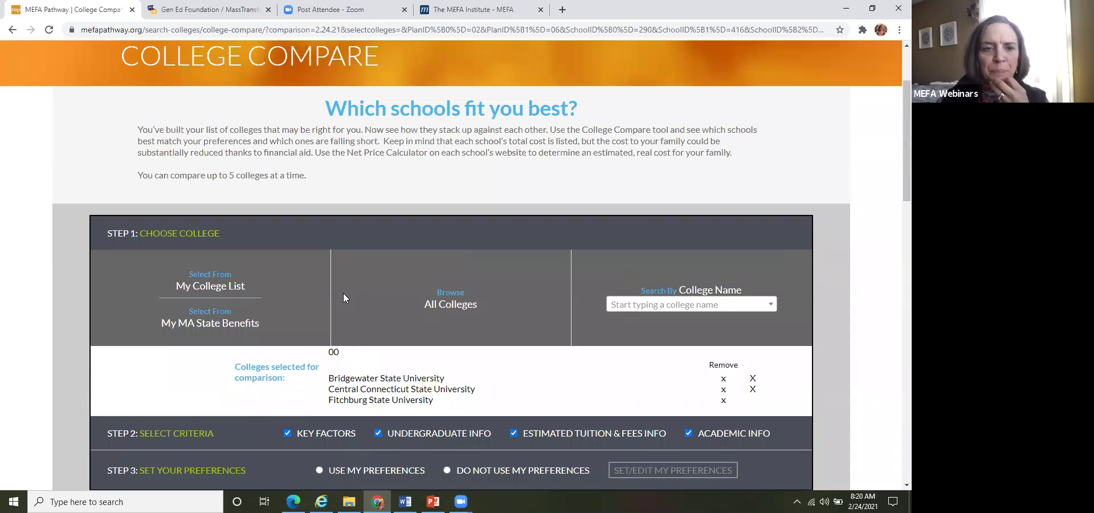
scroll(343, 292, up, 2)
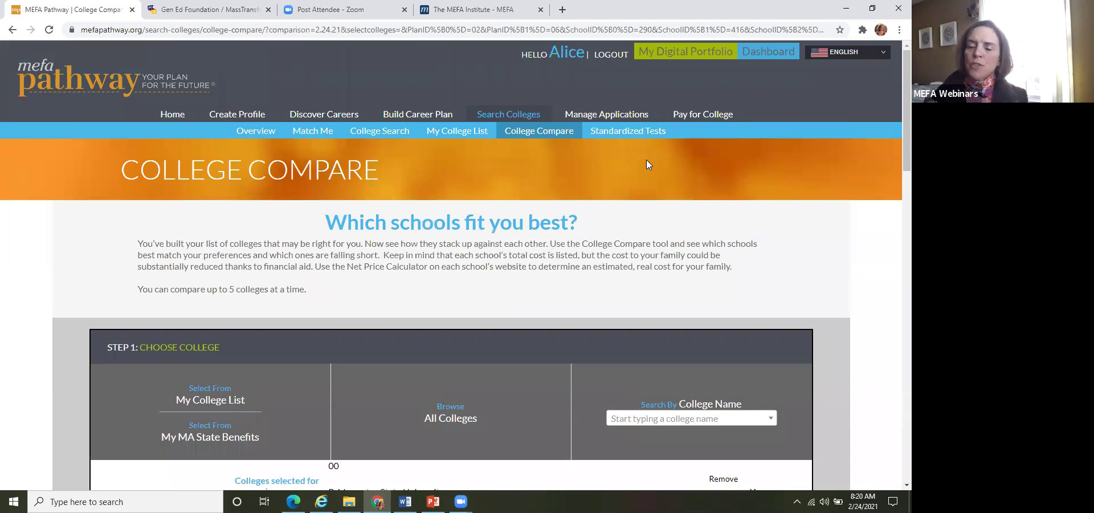
click(693, 118)
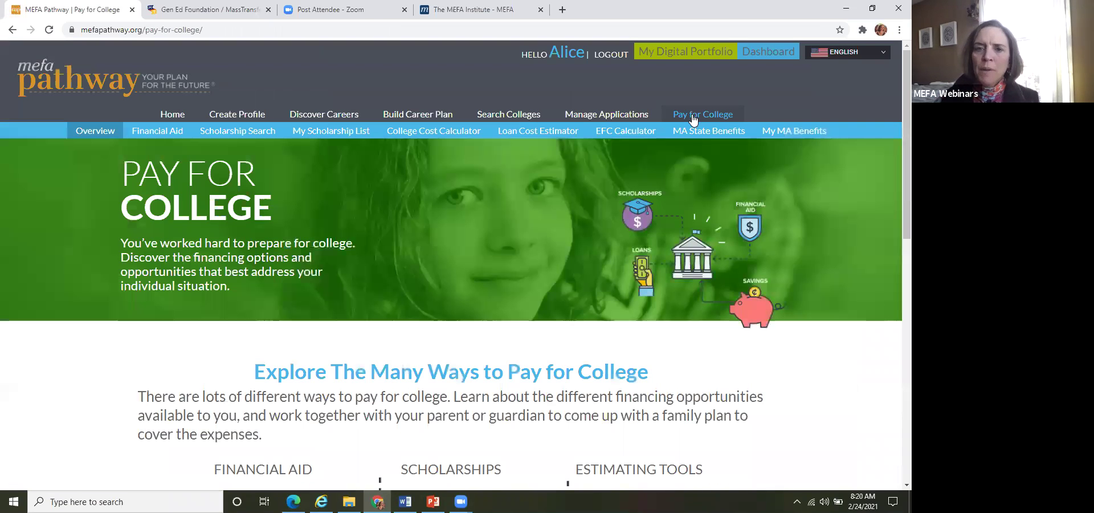
click(393, 134)
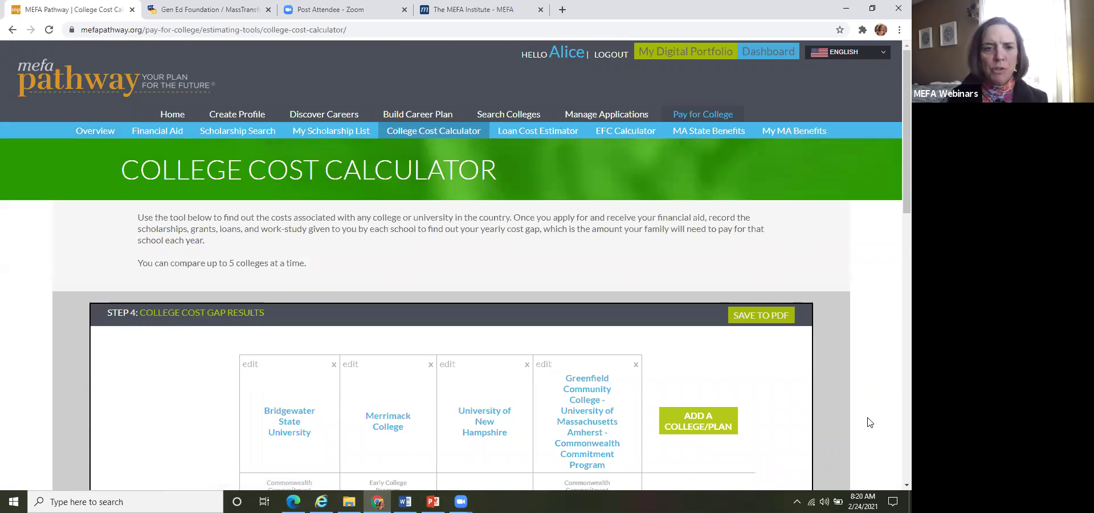
scroll(870, 422, down, 3)
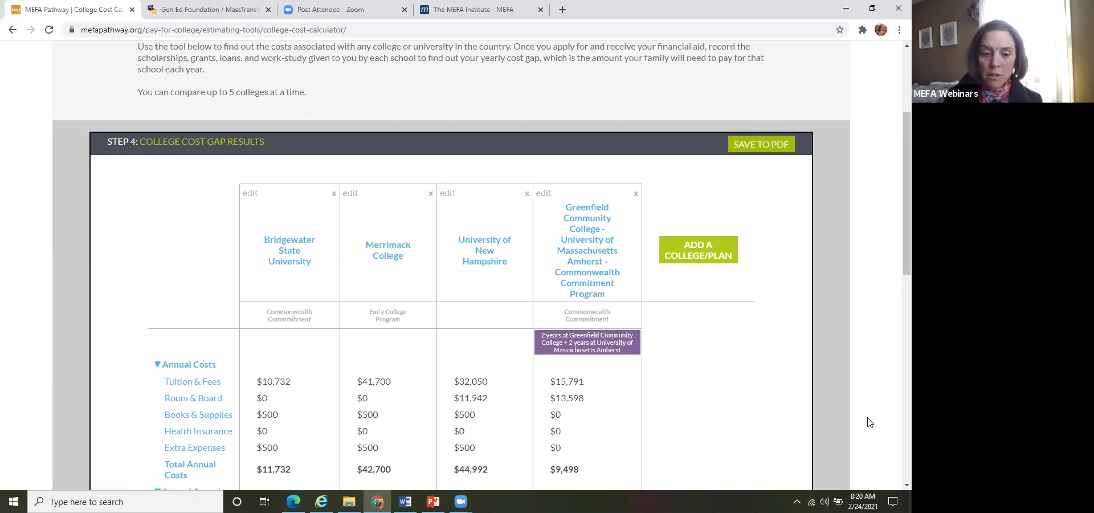
Examine the annual costs, annual awards and four-year cost gap for each college and the Greenfield Commonwealth Commitment plan
scroll(814, 401, down, 1)
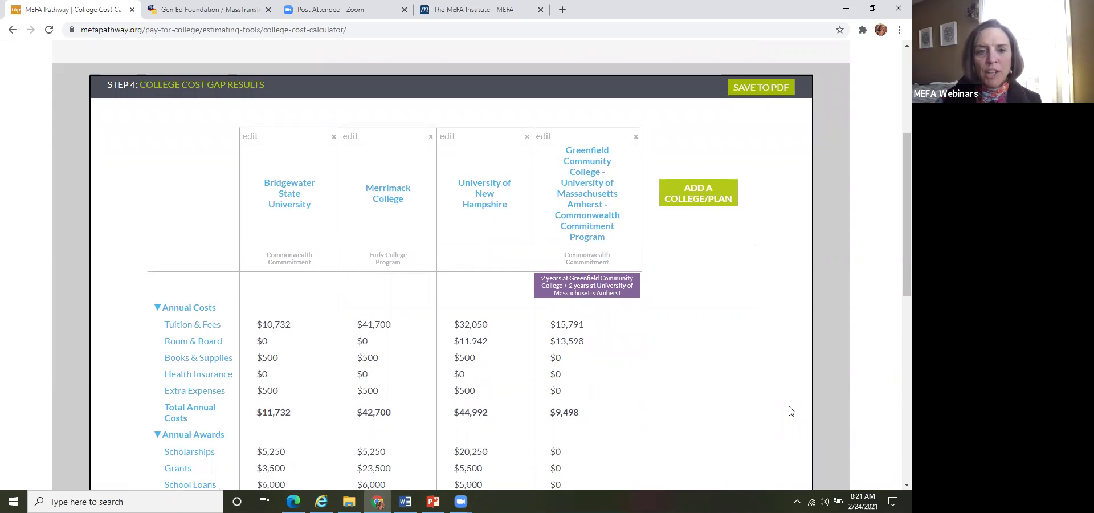
scroll(790, 411, down, 2)
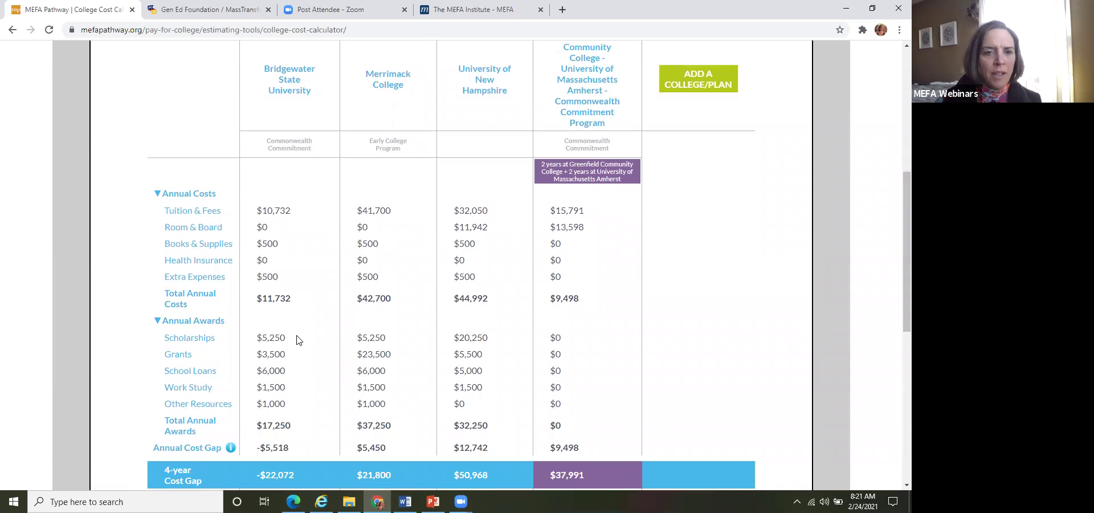
scroll(298, 339, down, 1)
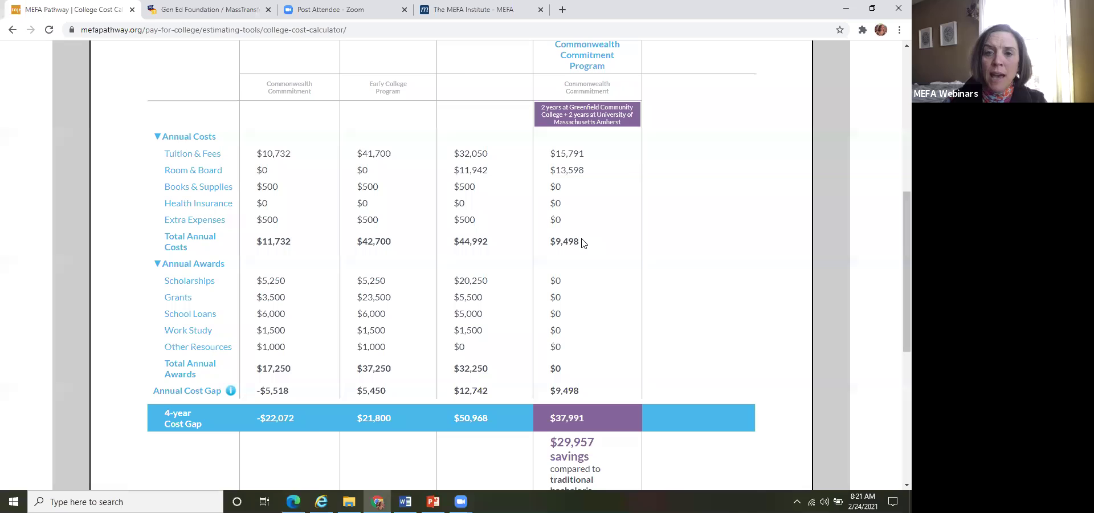
scroll(582, 243, up, 2)
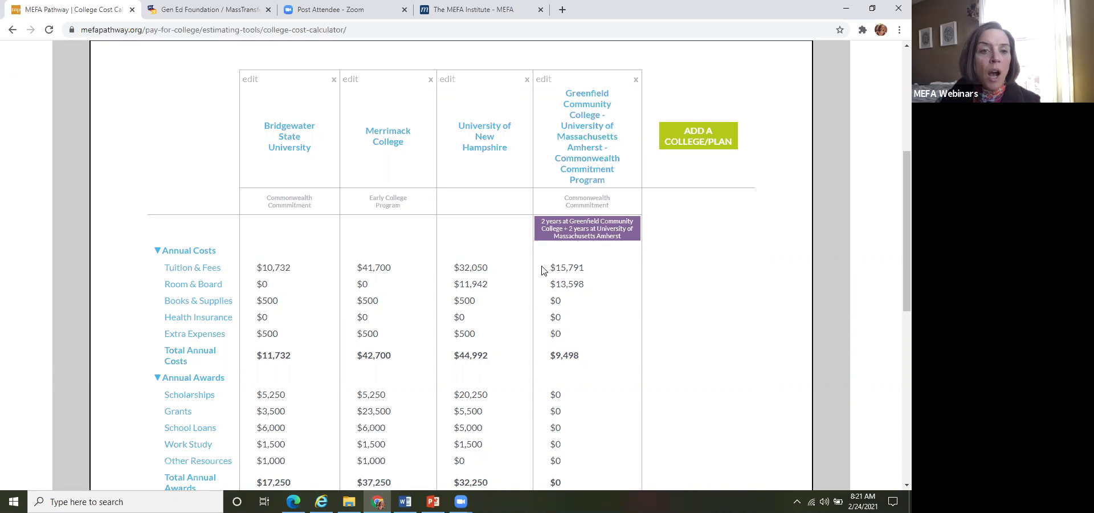
scroll(544, 267, down, 1)
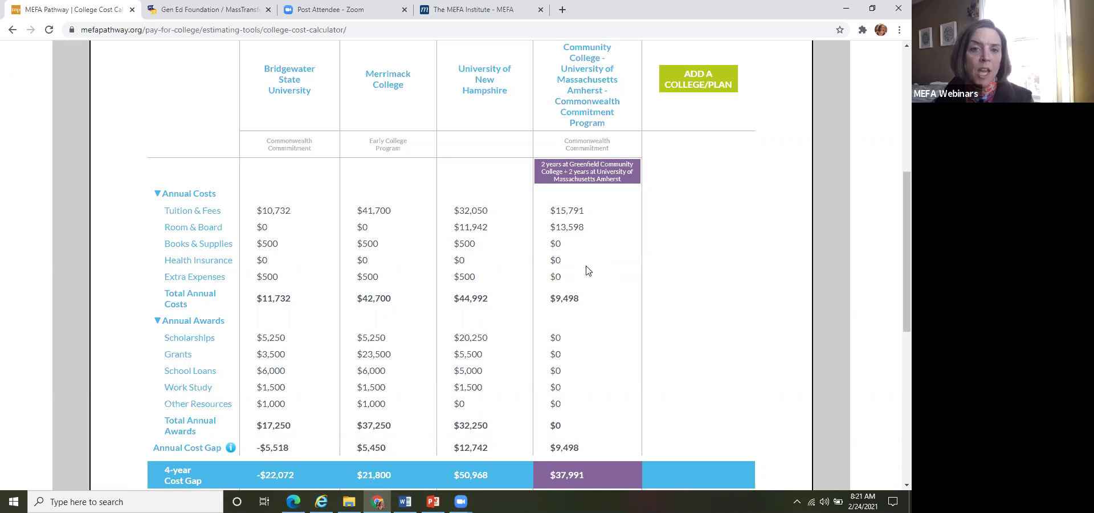
scroll(605, 247, down, 2)
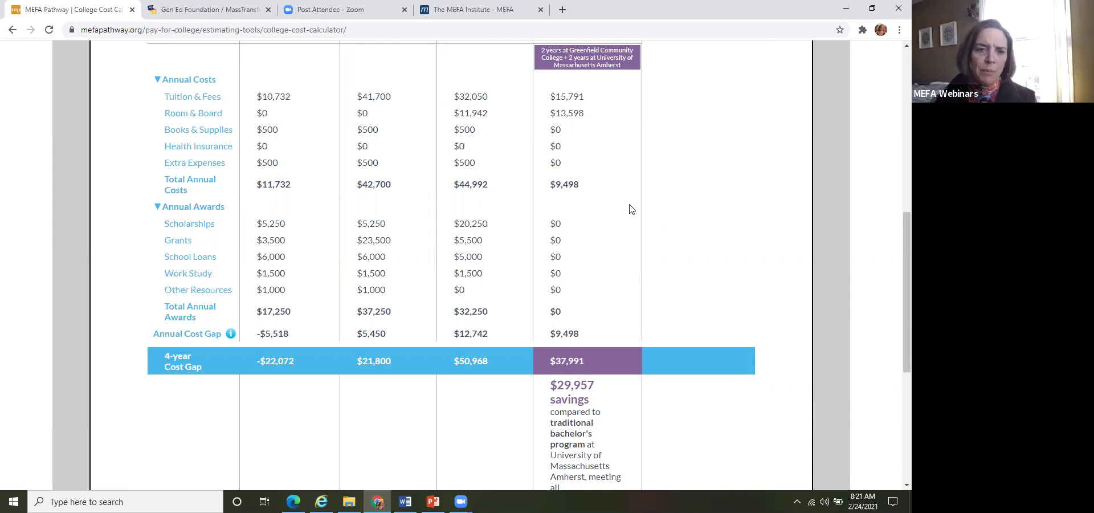
scroll(630, 209, down, 2)
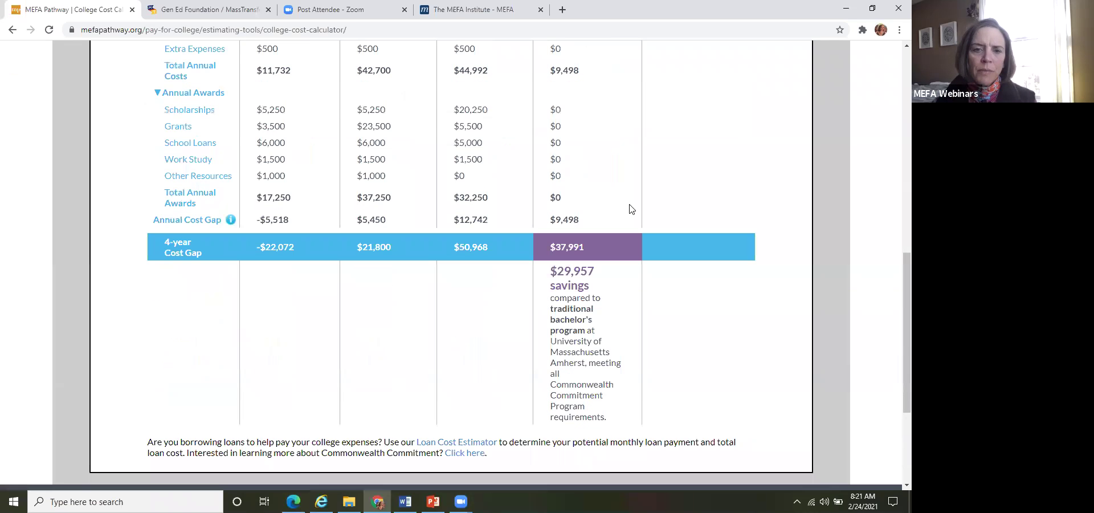
scroll(629, 209, up, 2)
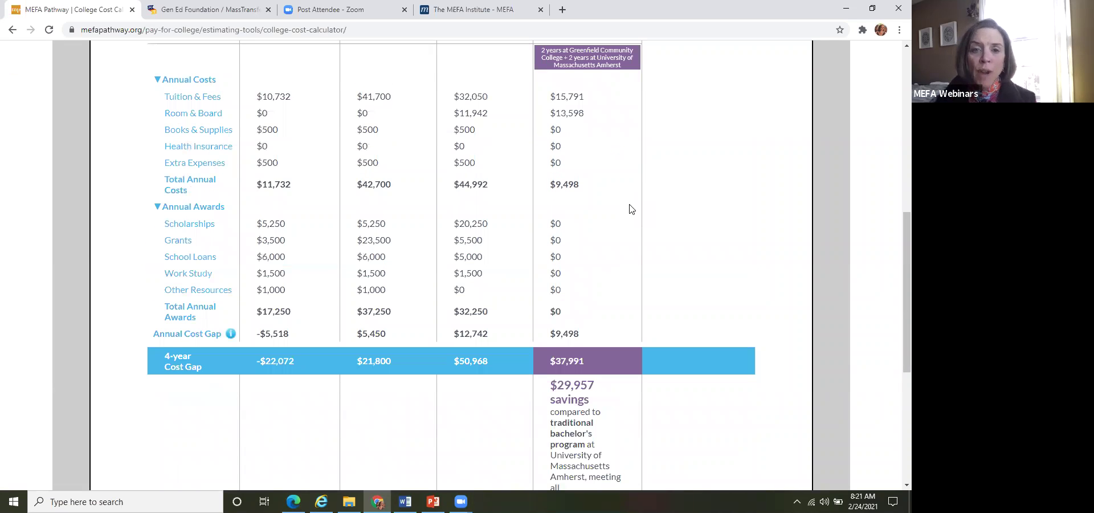
scroll(630, 209, up, 5)
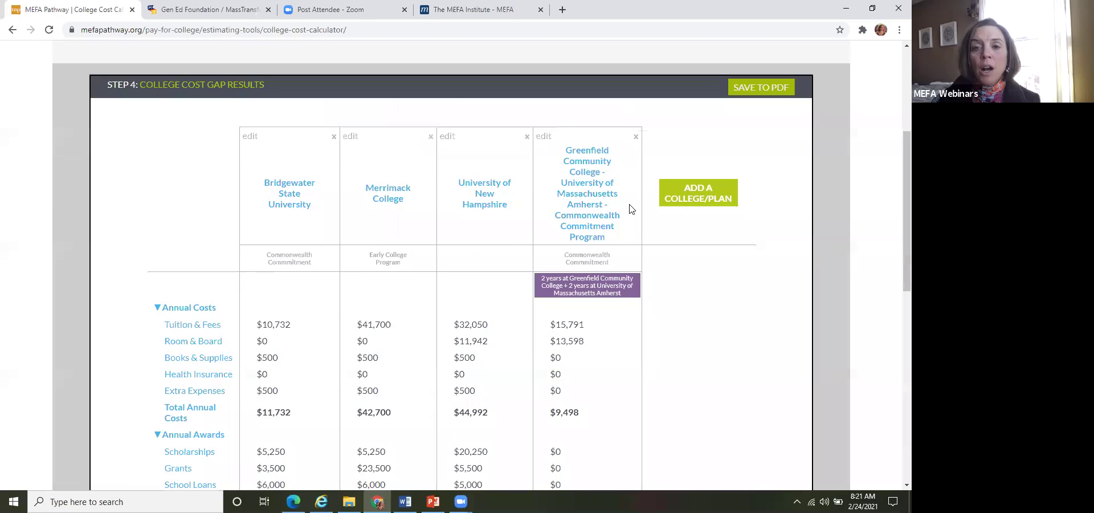
scroll(629, 209, up, 2)
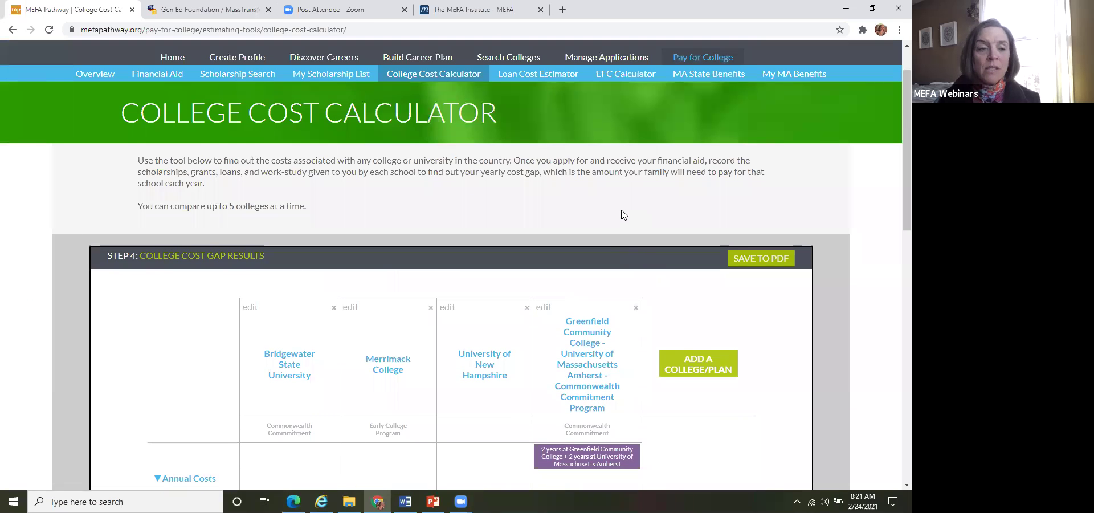